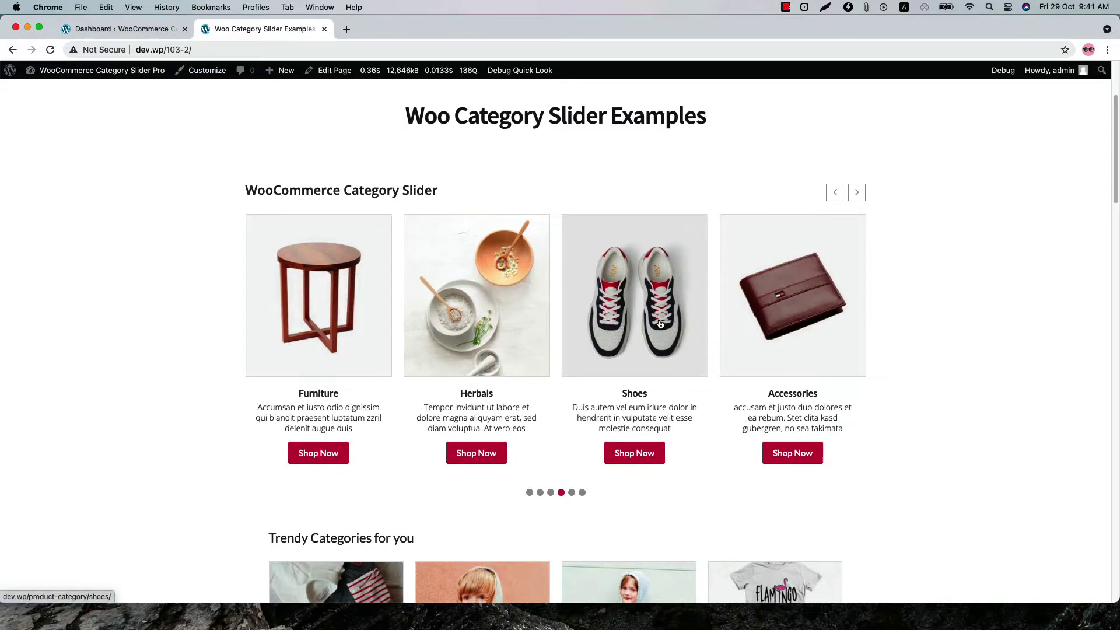
# - Examine the category slider, ticker carousel, grid and block layouts on the Woo Category Slider Examples page
pyautogui.scroll(-7, 657, 323)
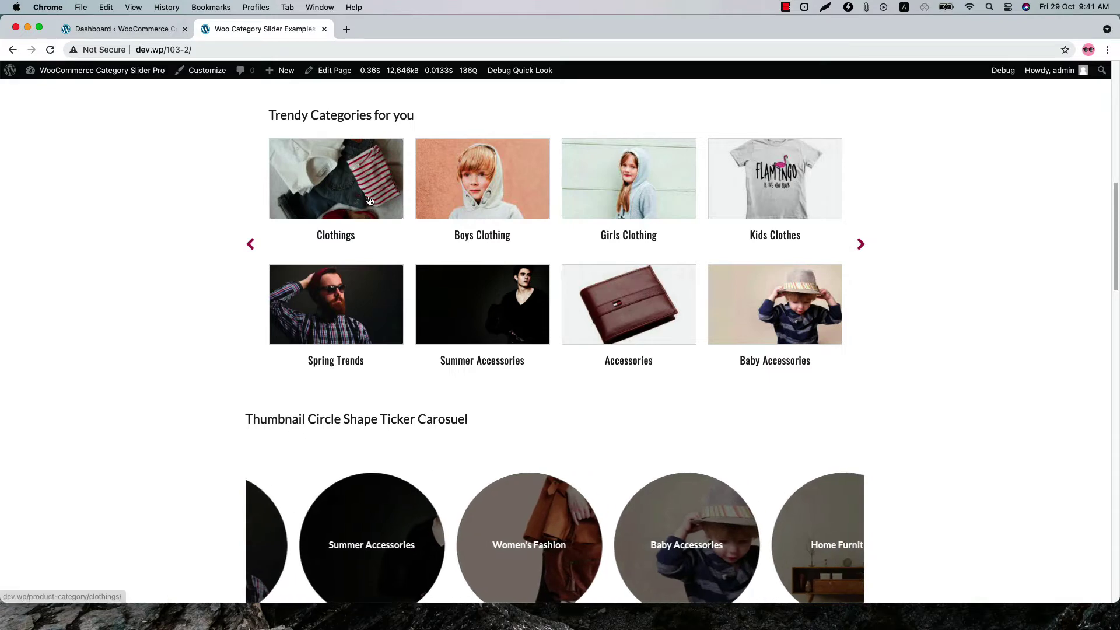
pyautogui.scroll(-5, 609, 383)
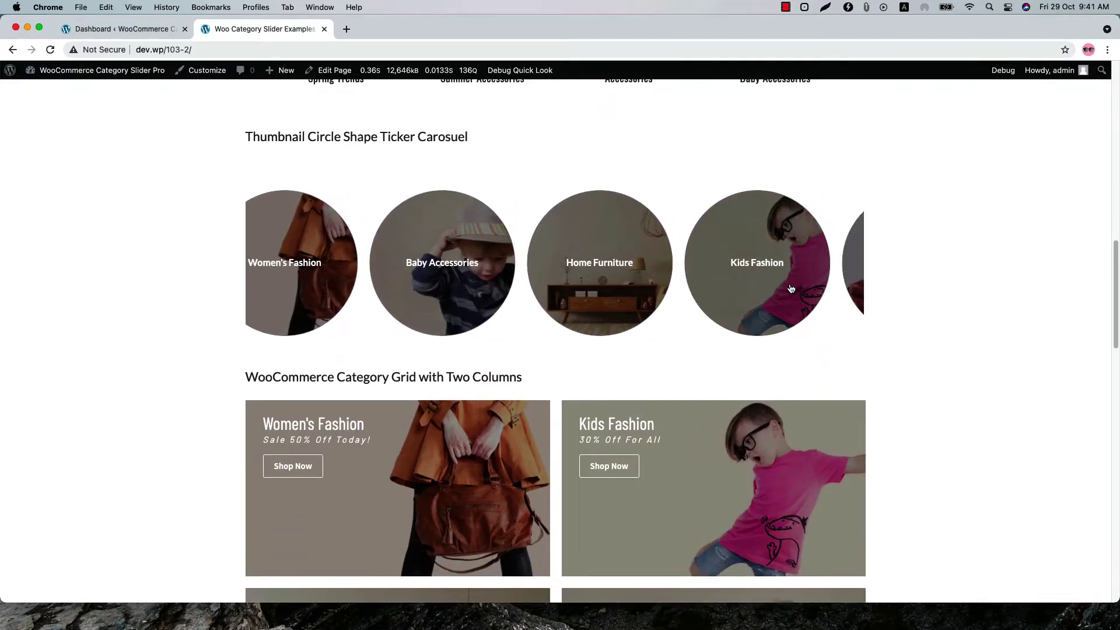
pyautogui.scroll(-3, 681, 437)
pyautogui.scroll(-2, 681, 437)
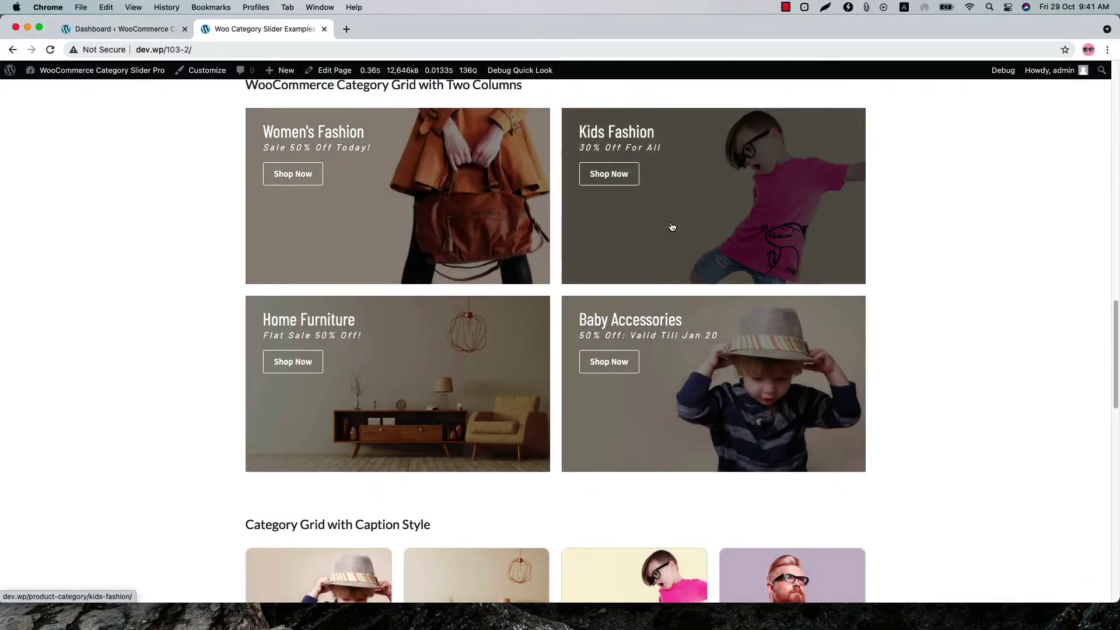
pyautogui.scroll(-7, 571, 409)
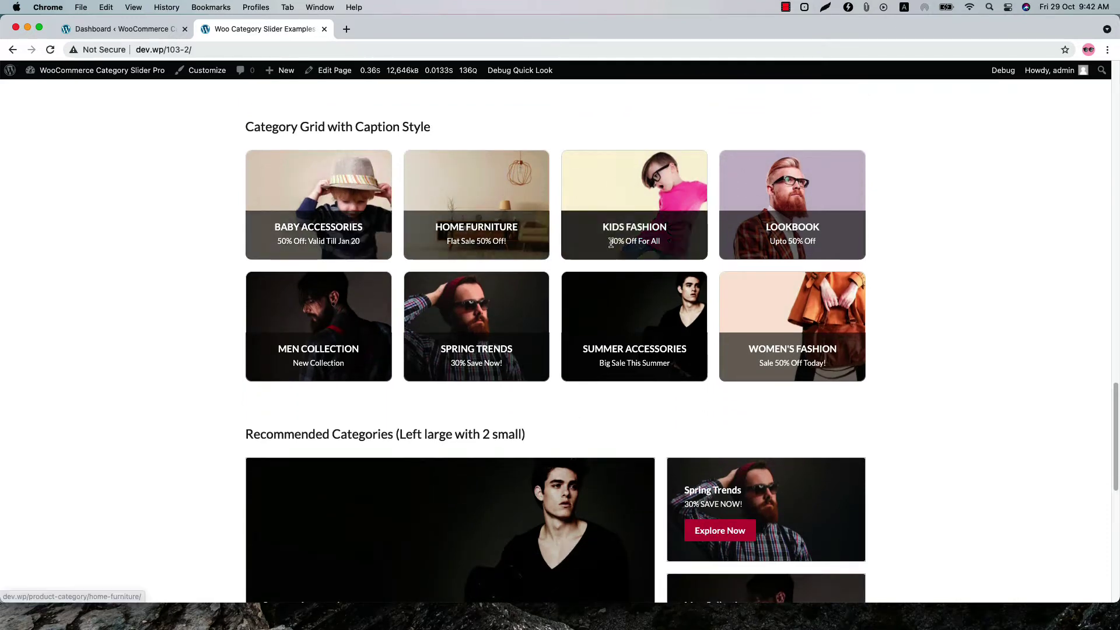
pyautogui.scroll(-6, 659, 247)
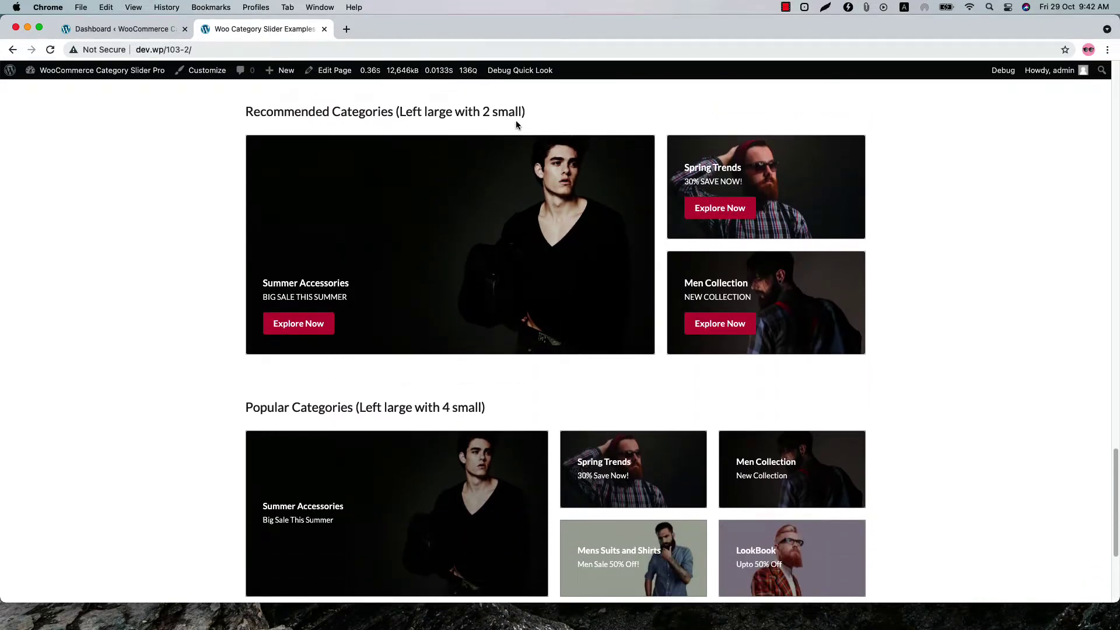
pyautogui.scroll(-3, 515, 346)
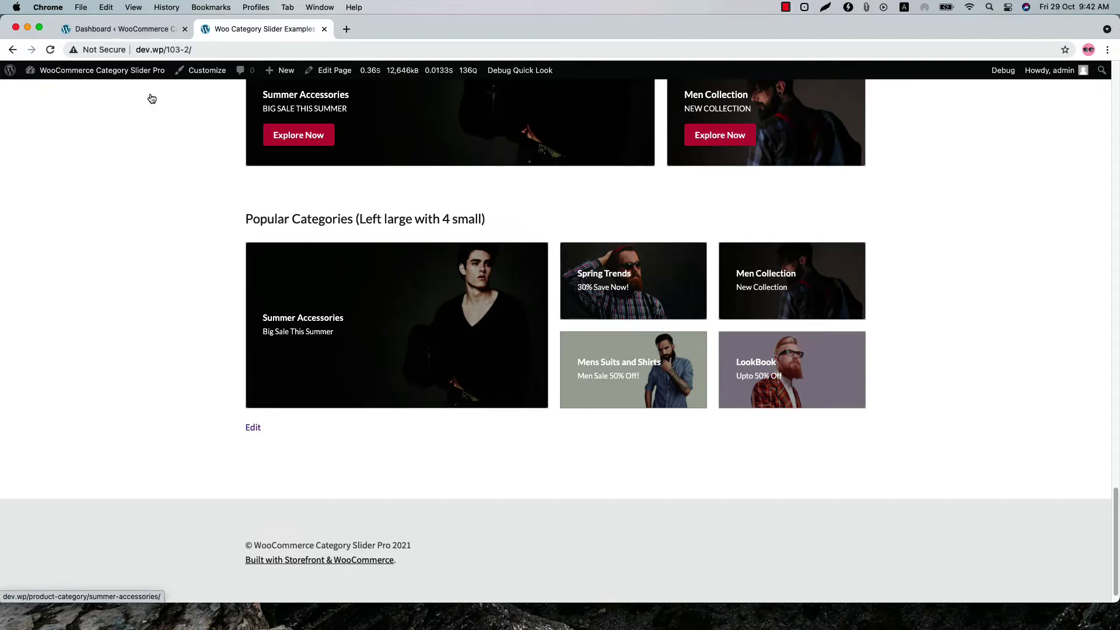
# - Create a new category slider in the WordPress admin's Woo Cat Slider section and title it "Test Category Slider"
pyautogui.click(131, 34)
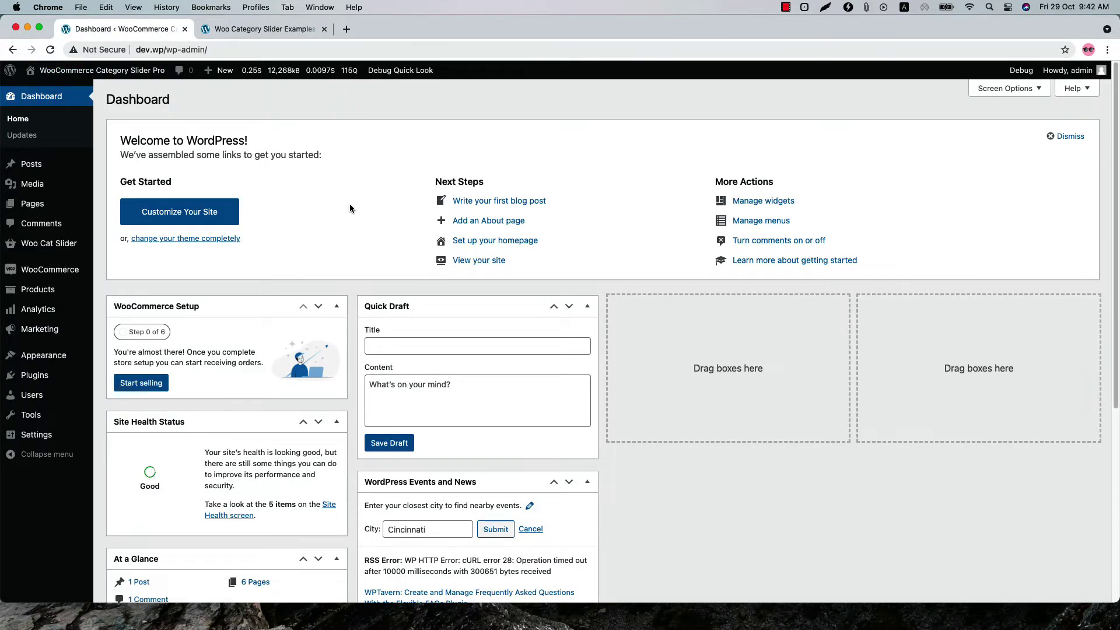
pyautogui.moveTo(59, 251)
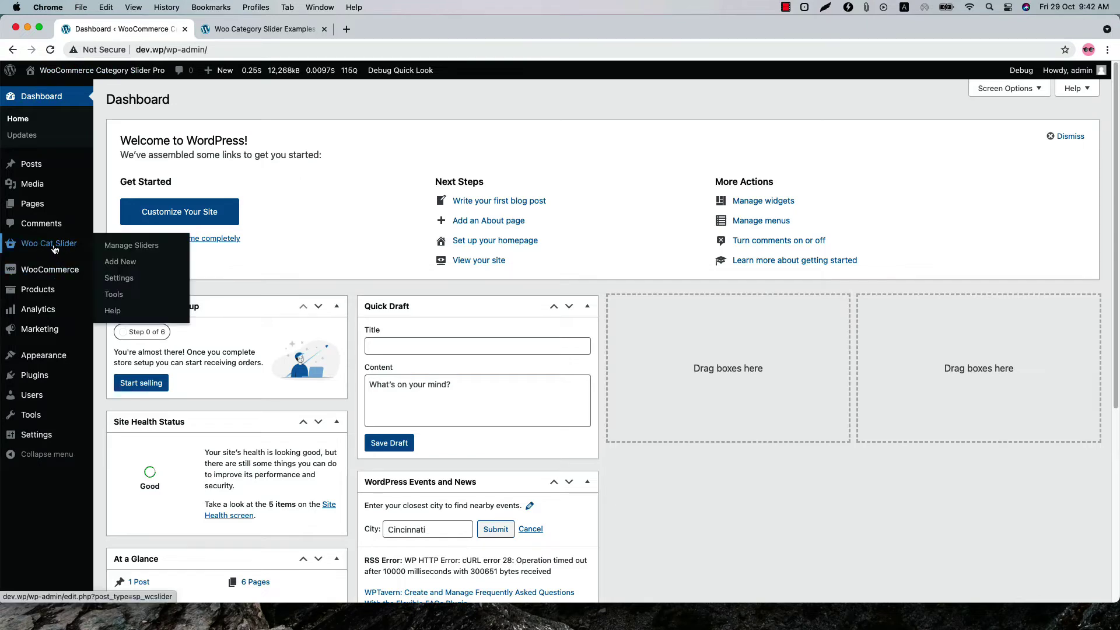
pyautogui.click(54, 249)
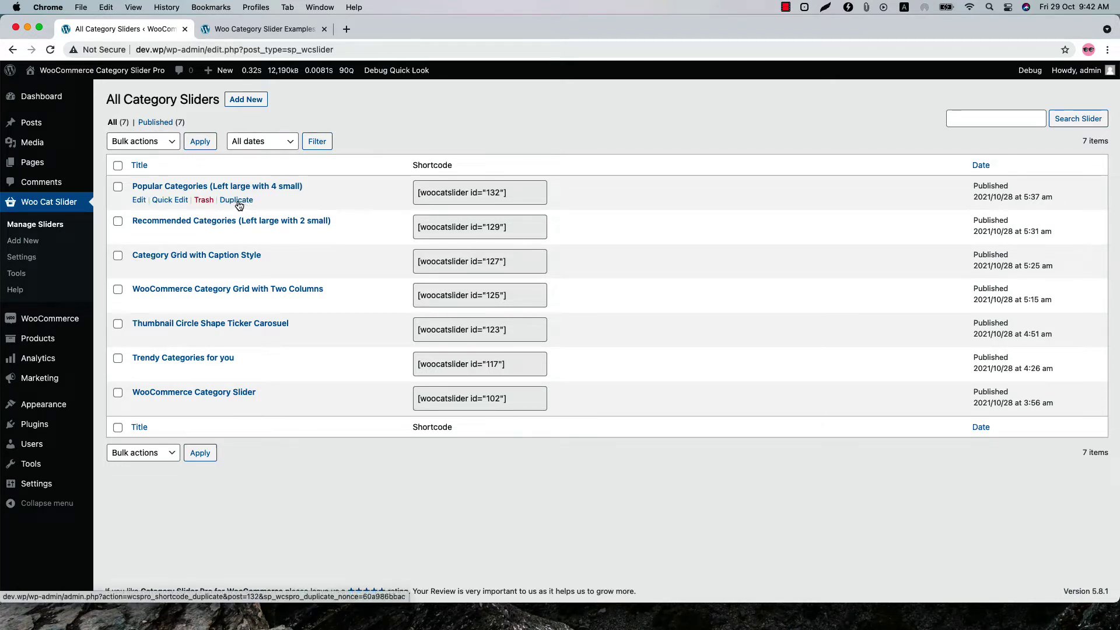
pyautogui.click(246, 105)
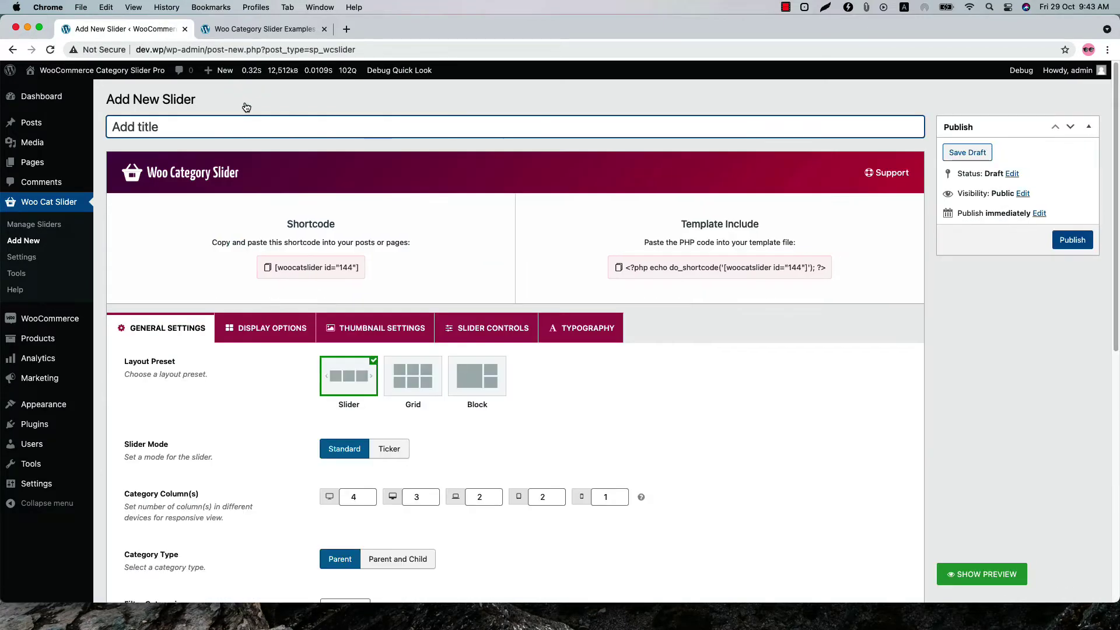
pyautogui.write('Test Category Slider')
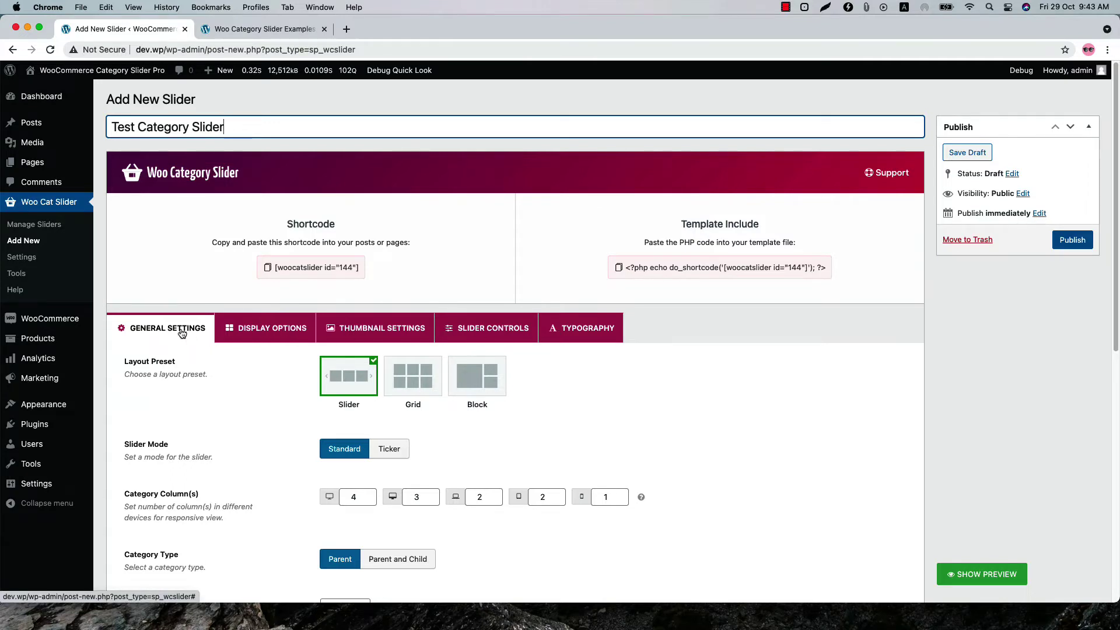
# - Review the general settings for layout preset, slider mode, columns and category type, and check the available category filter options
pyautogui.click(154, 333)
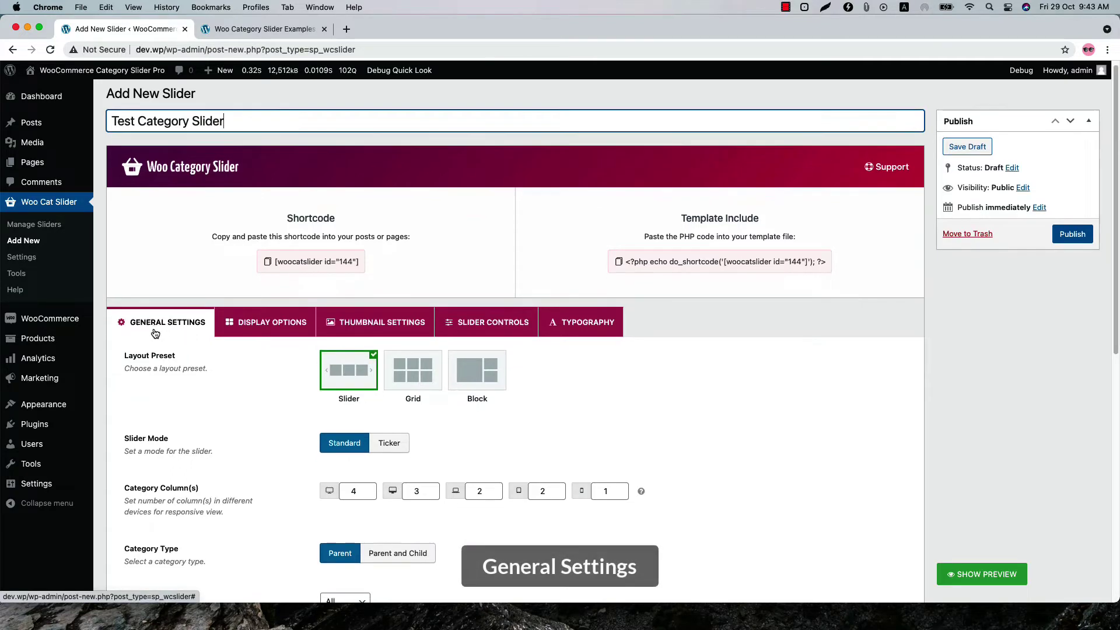
pyautogui.scroll(-3, 157, 309)
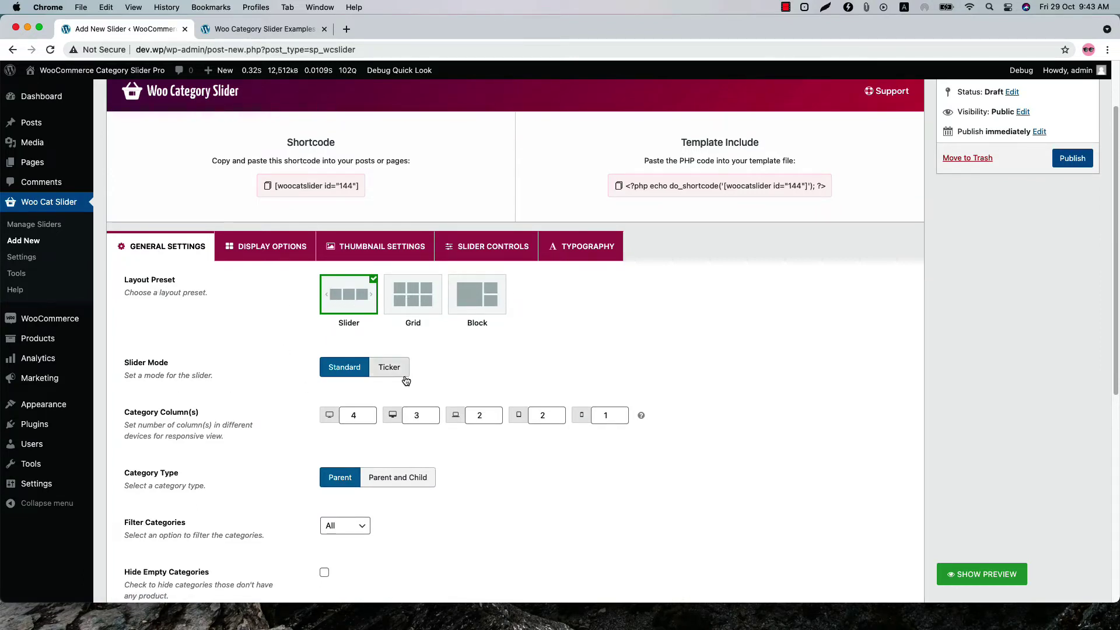
pyautogui.scroll(-2, 184, 438)
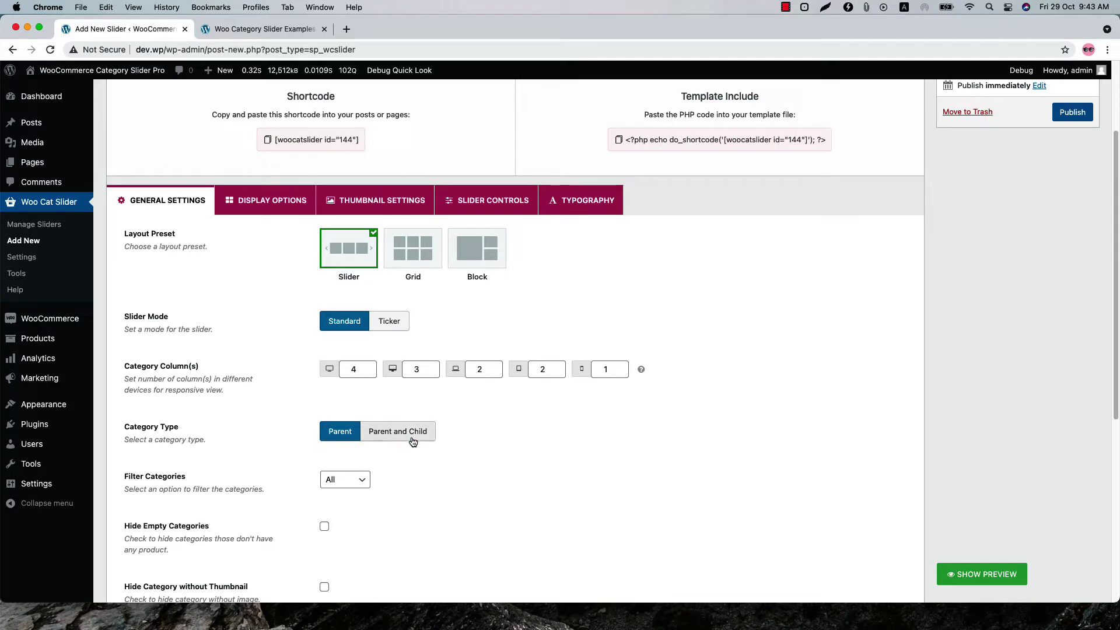
pyautogui.click(347, 484)
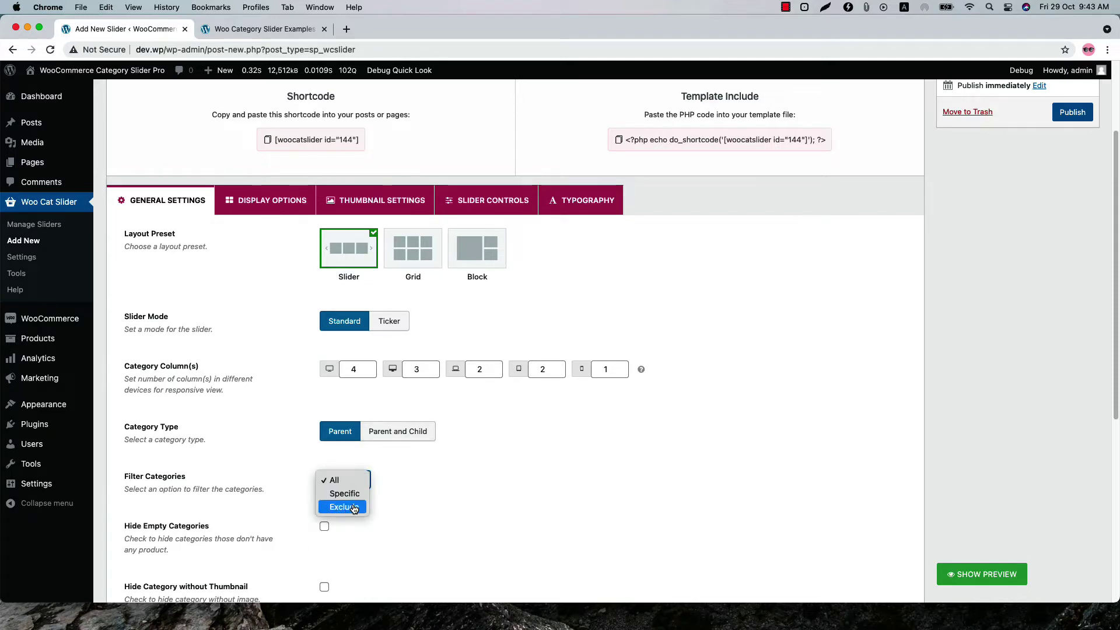
pyautogui.click(335, 480)
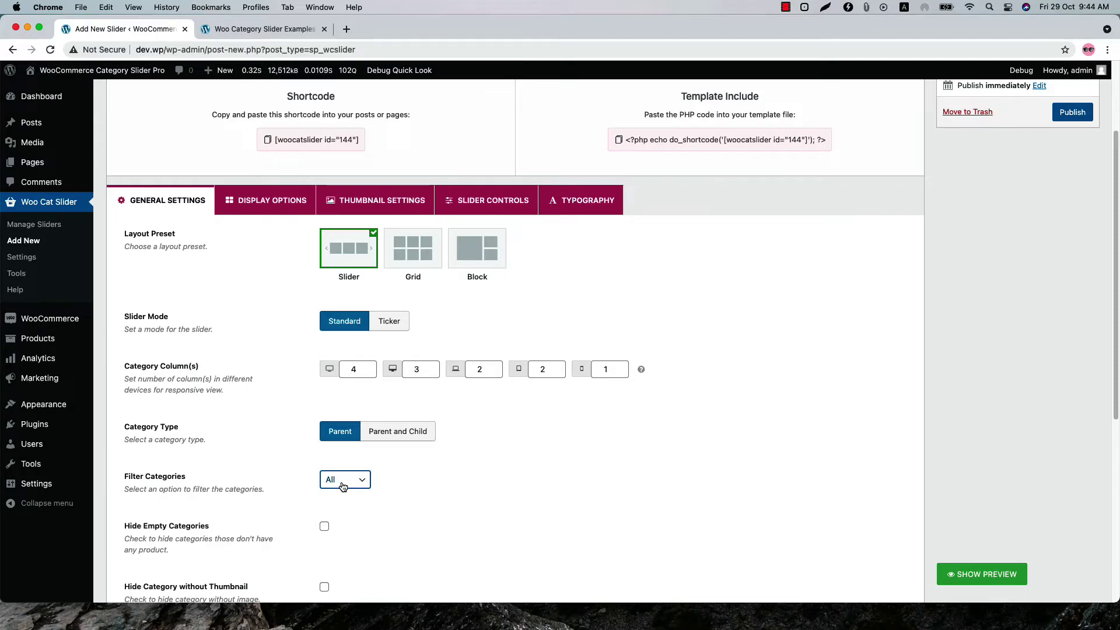
# - Set the category type to Parent and Child and add the Accessories and Electronics categories
pyautogui.click(391, 438)
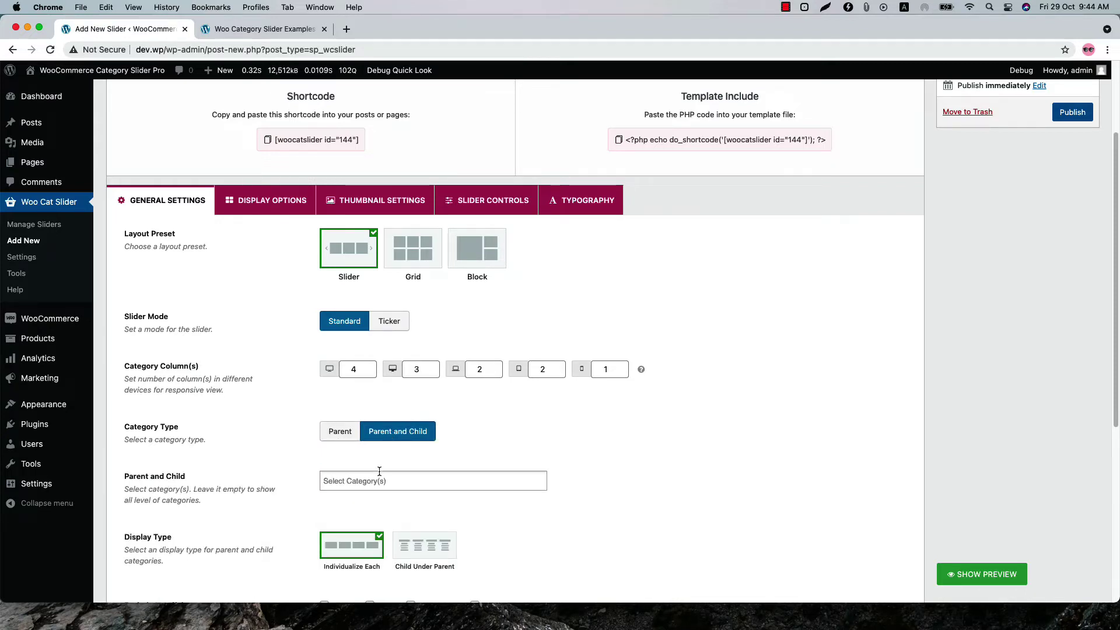
pyautogui.scroll(-1, 375, 481)
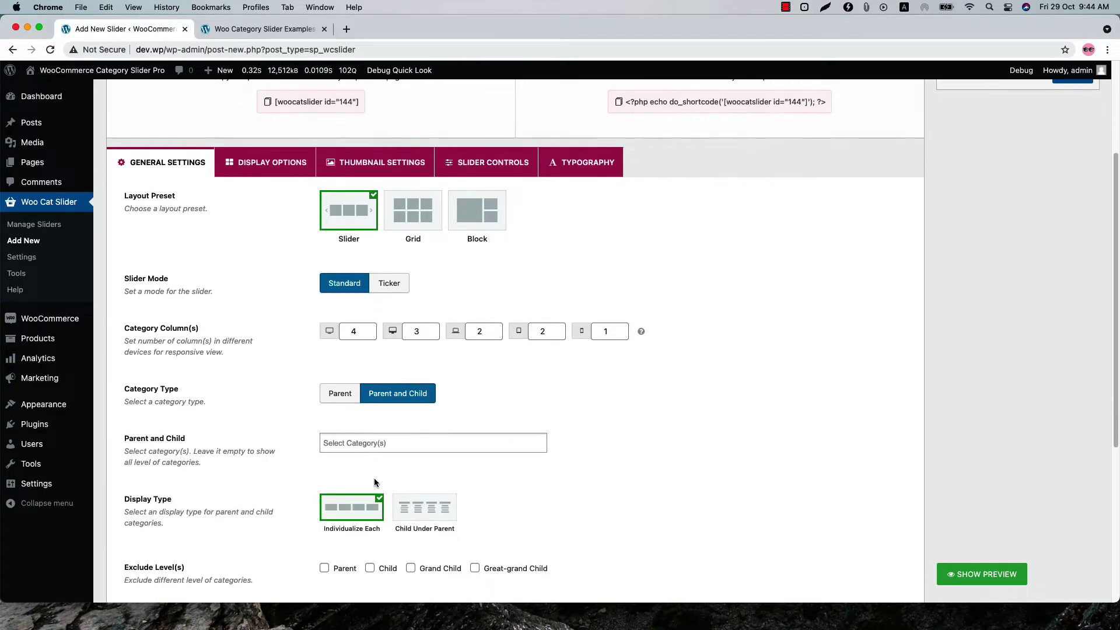
pyautogui.click(367, 442)
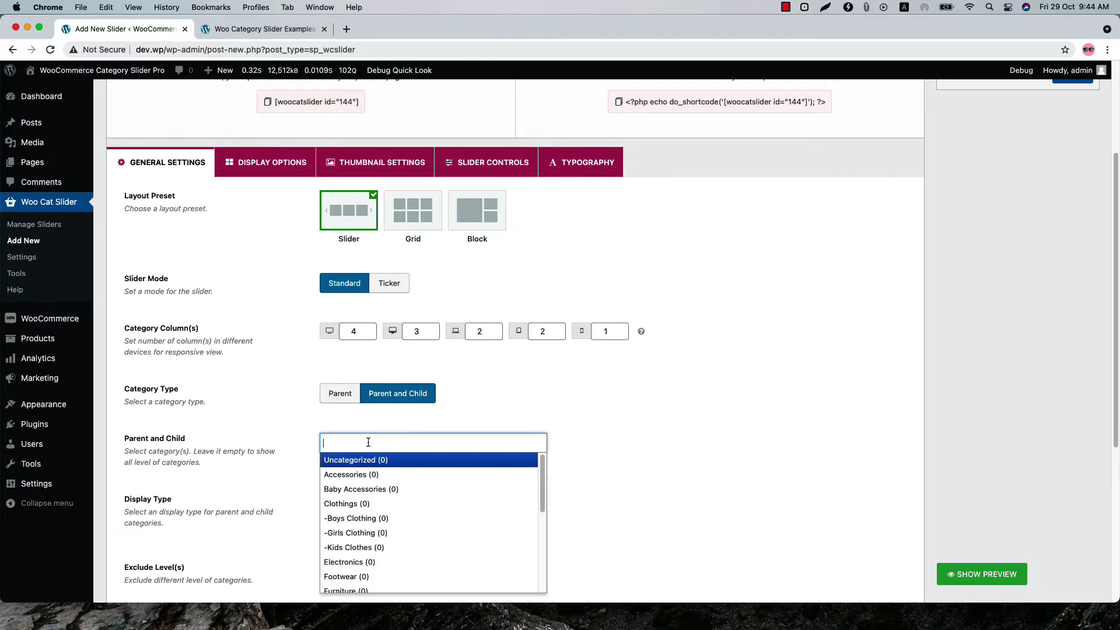
pyautogui.click(366, 474)
pyautogui.click(428, 443)
pyautogui.click(379, 561)
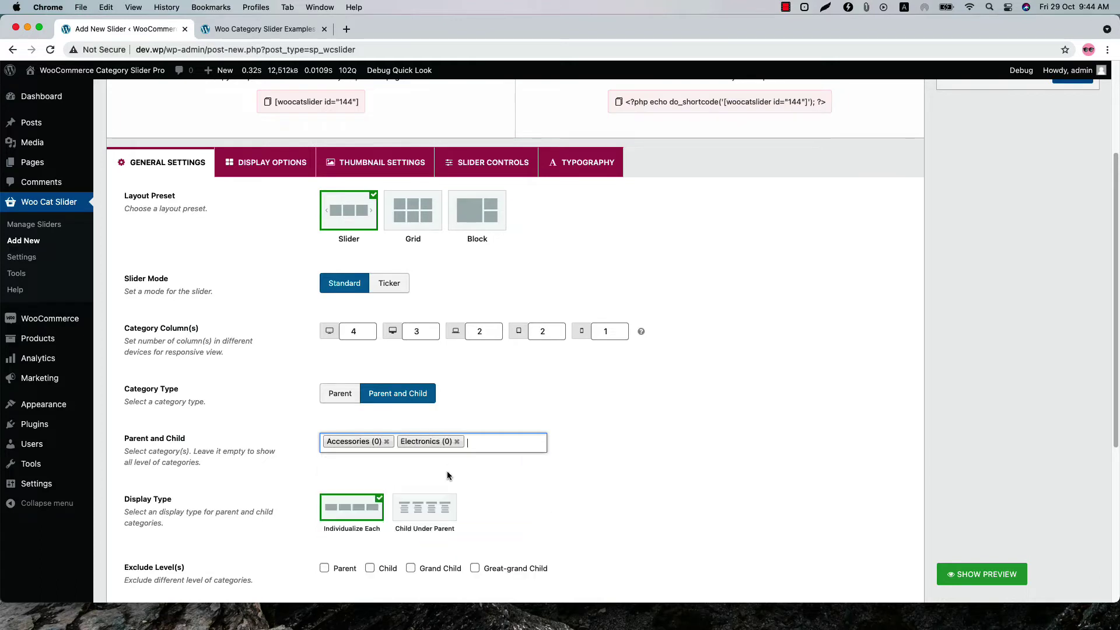
# - Add the Furniture, Herbals and Shoes categories to the Parent and Child selection
pyautogui.click(496, 443)
pyautogui.click(408, 589)
pyautogui.click(461, 459)
pyautogui.click(408, 562)
pyautogui.click(432, 463)
pyautogui.scroll(-5, 429, 537)
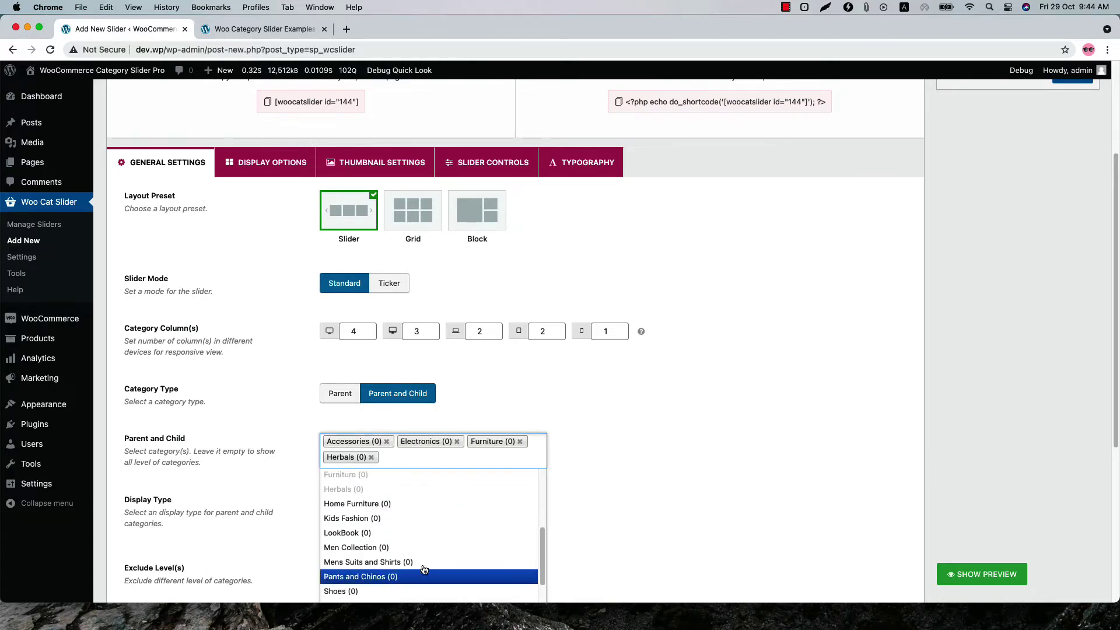
pyautogui.click(425, 567)
# - Review the remaining general settings, show the slider's live preview and advance its slides
pyautogui.scroll(-2, 203, 453)
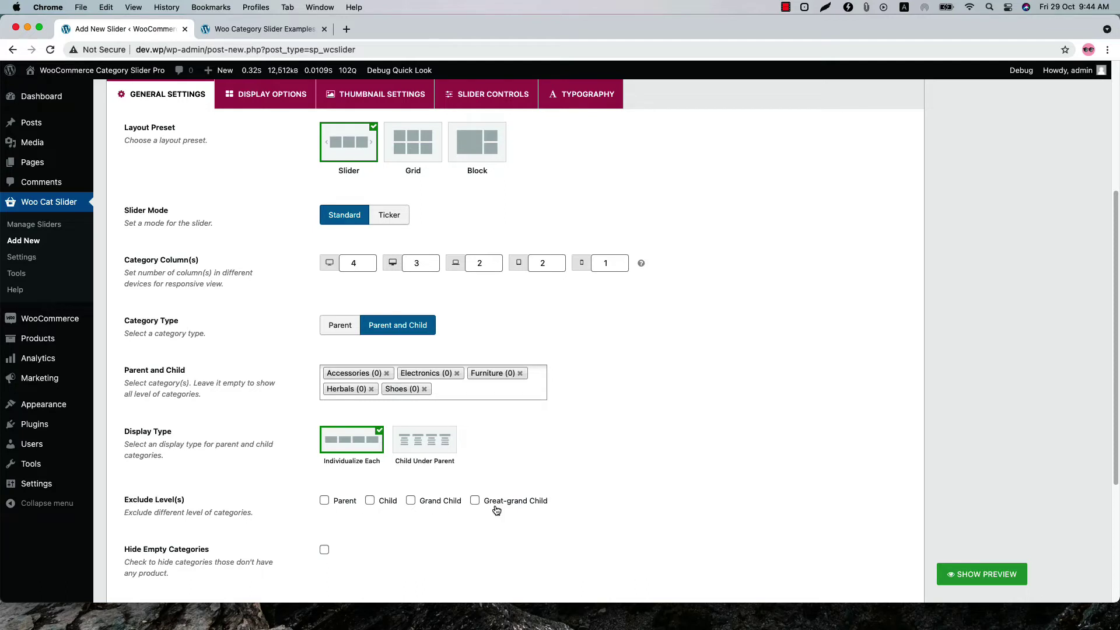
pyautogui.scroll(-3, 495, 510)
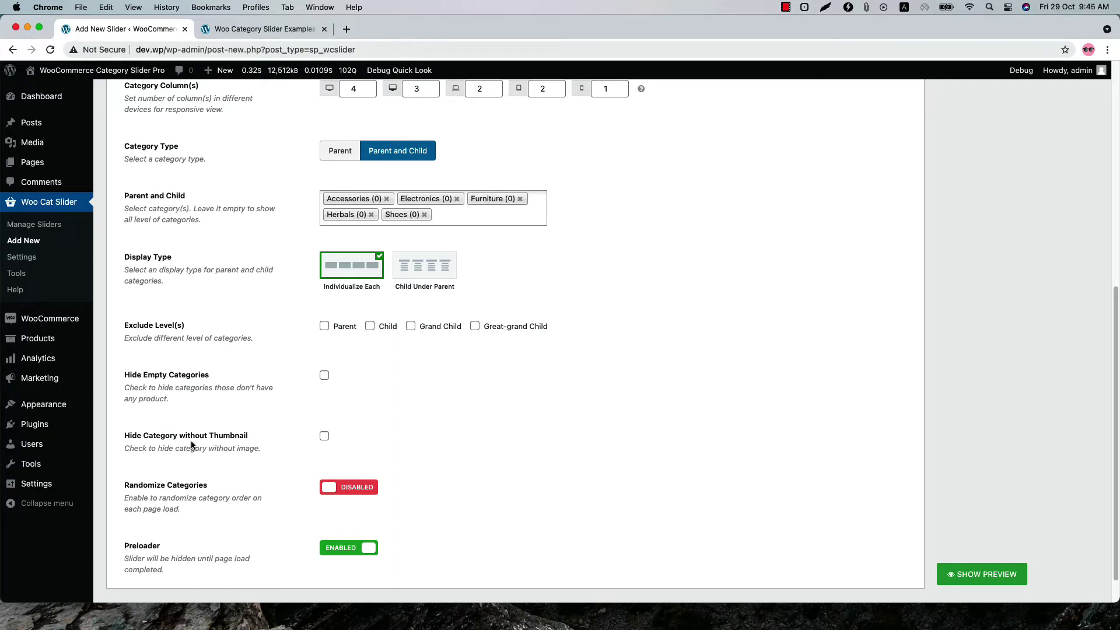
pyautogui.scroll(-1, 233, 440)
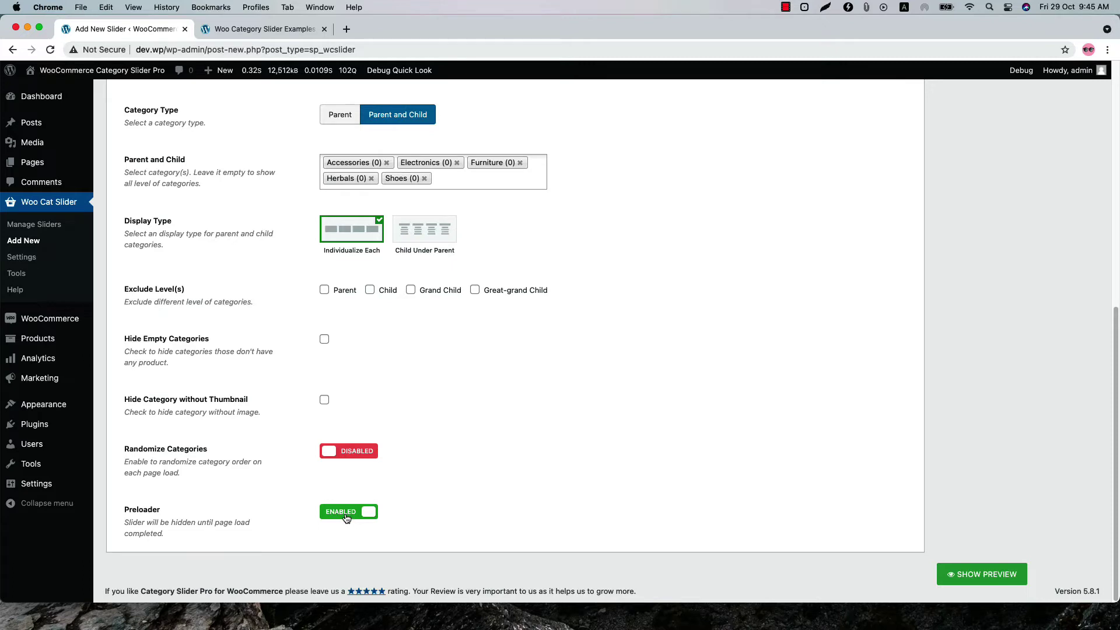
pyautogui.click(975, 577)
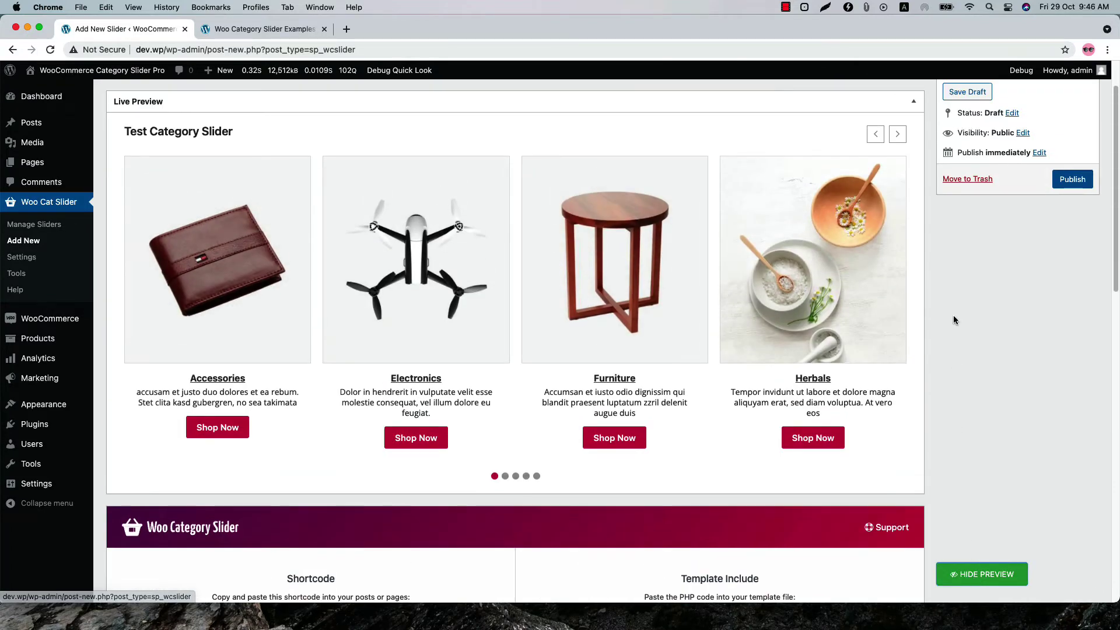
pyautogui.click(898, 135)
pyautogui.click(901, 136)
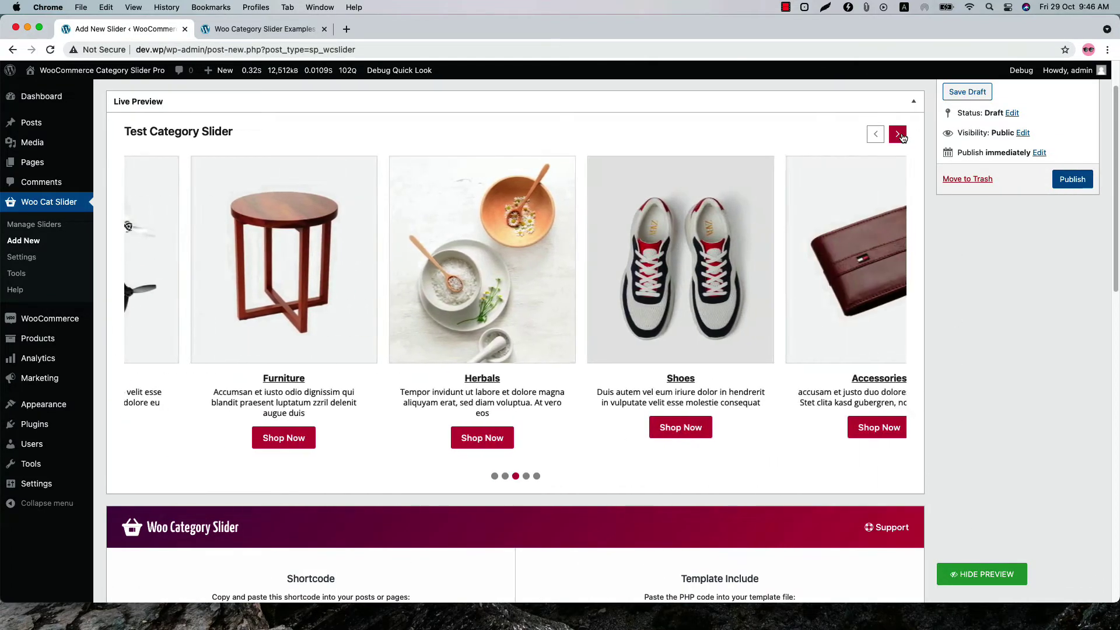
# - Open the display options and review the section title, category spacing and content position settings
pyautogui.scroll(-8, 509, 487)
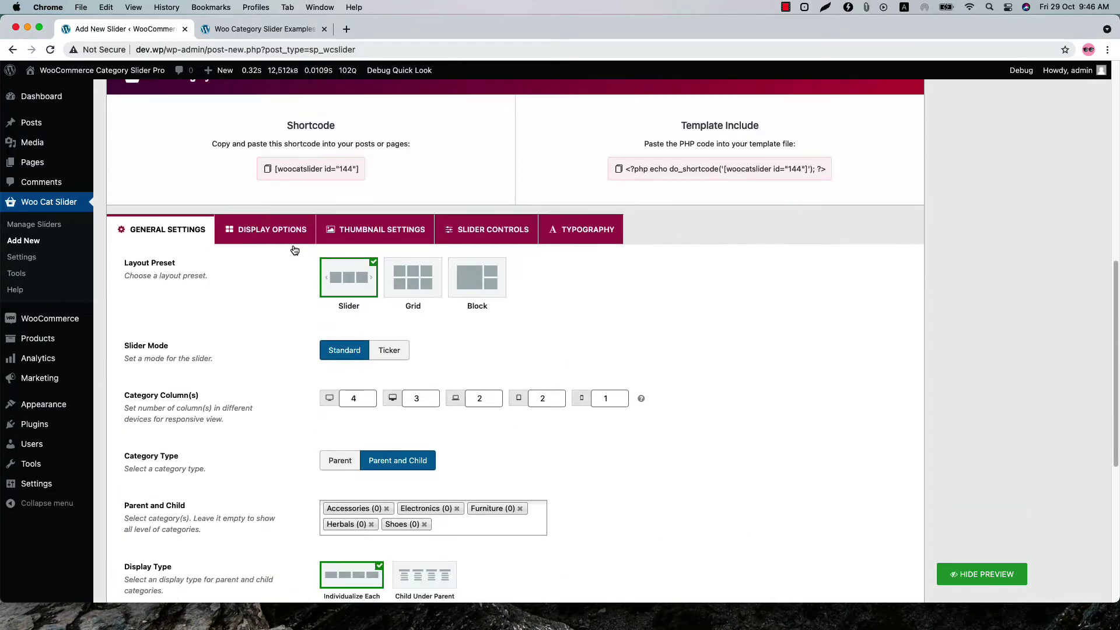
pyautogui.click(284, 236)
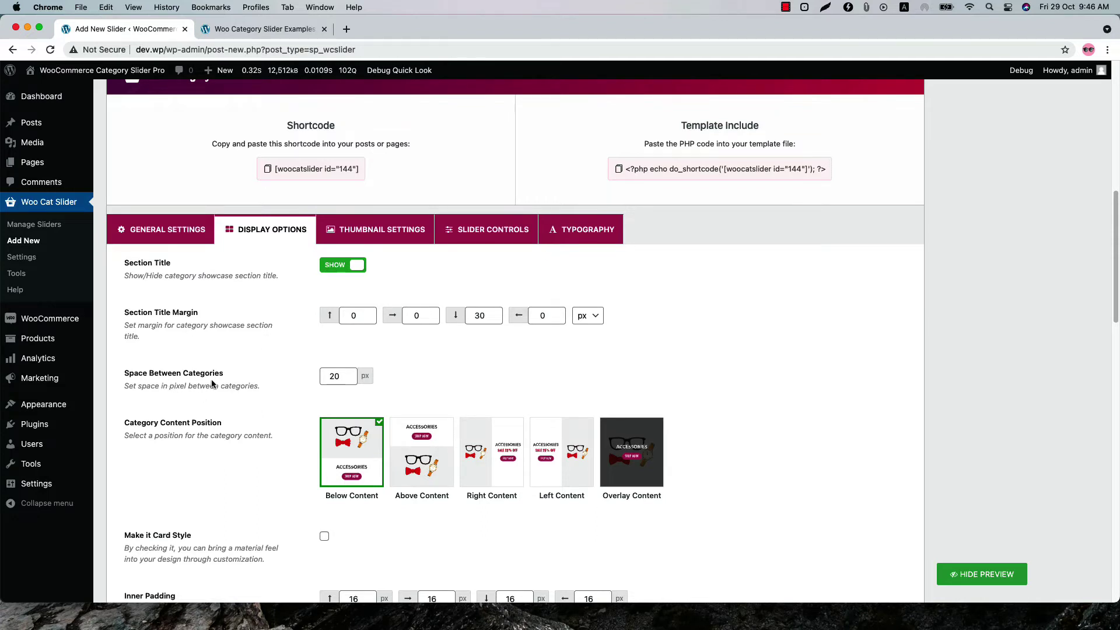
pyautogui.scroll(-3, 161, 383)
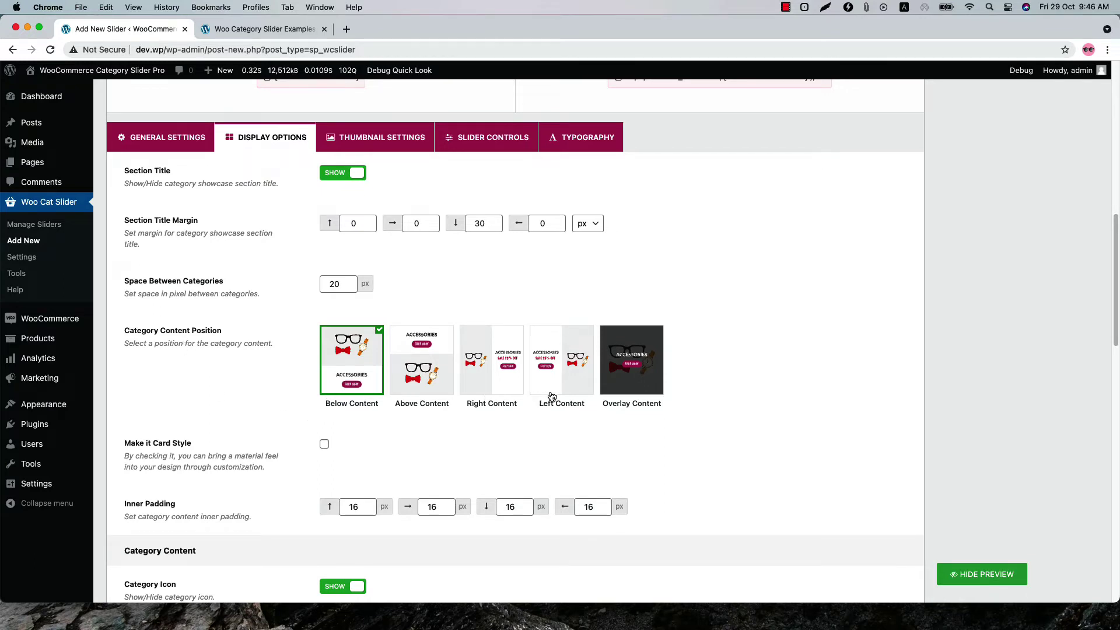
# - Try the card style option to view its border and background settings
pyautogui.click(325, 446)
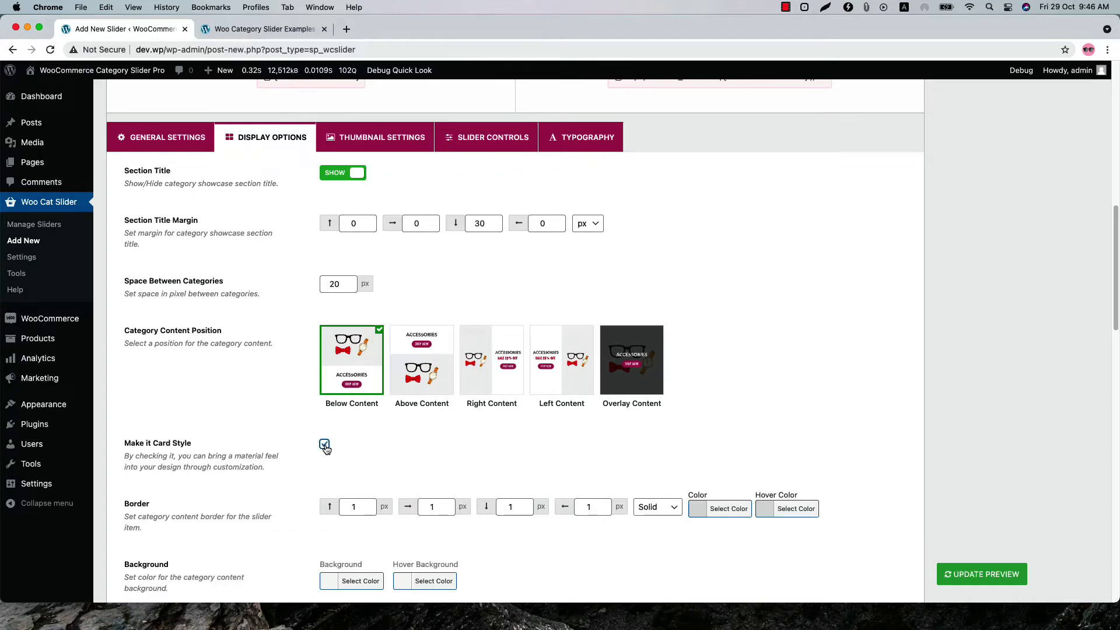
pyautogui.scroll(-3, 369, 470)
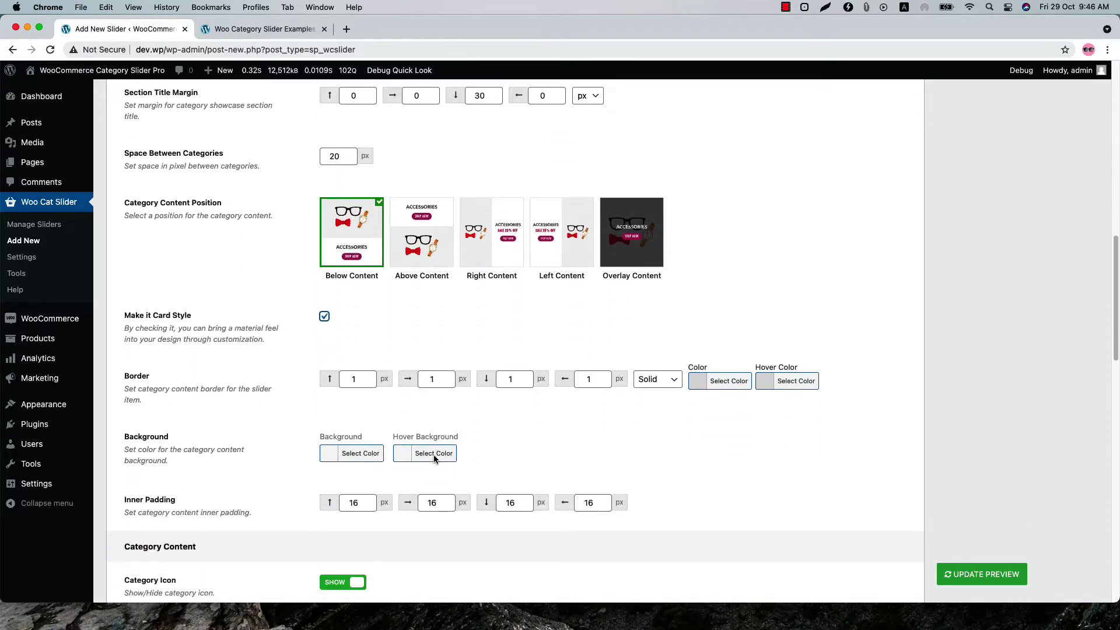
pyautogui.click(324, 317)
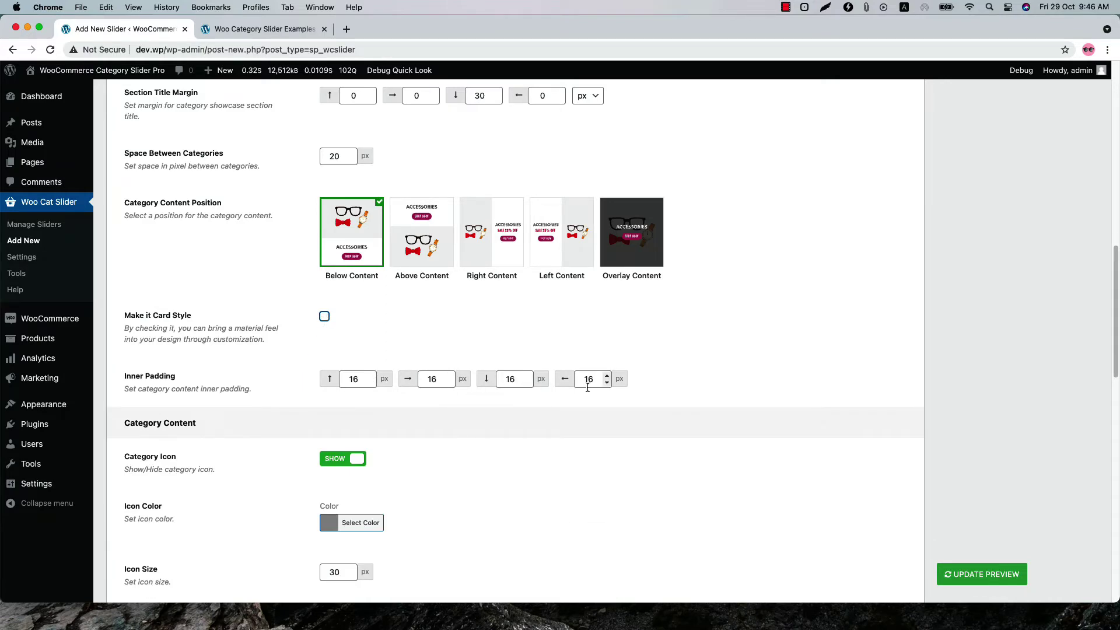
# - Examine the category content settings for icon, name, product count, custom text and description
pyautogui.scroll(-3, 347, 453)
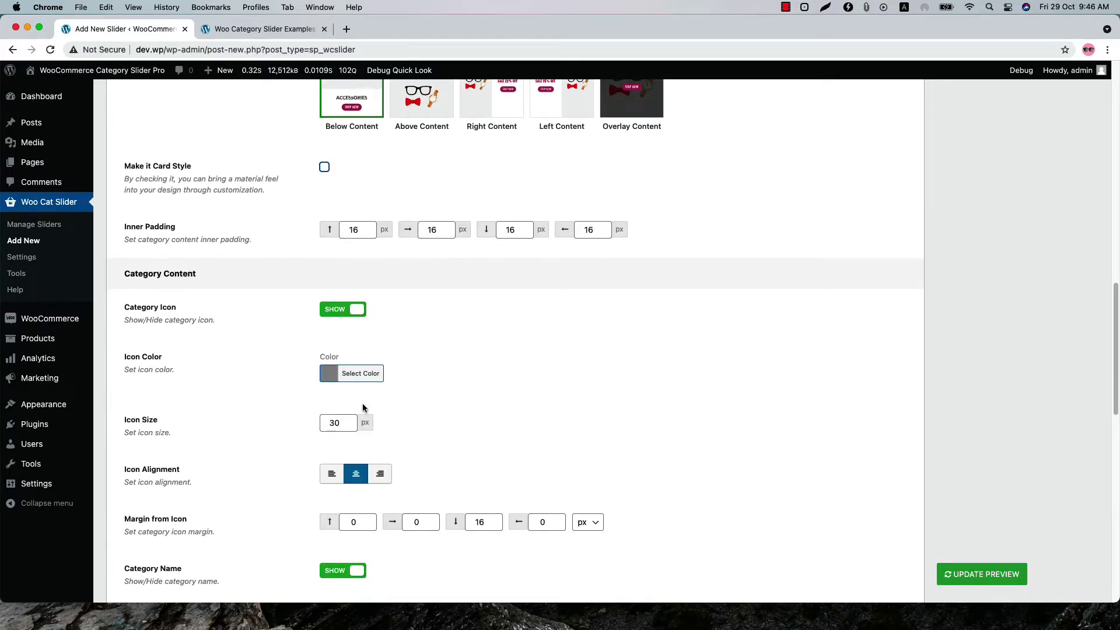
pyautogui.scroll(-5, 362, 406)
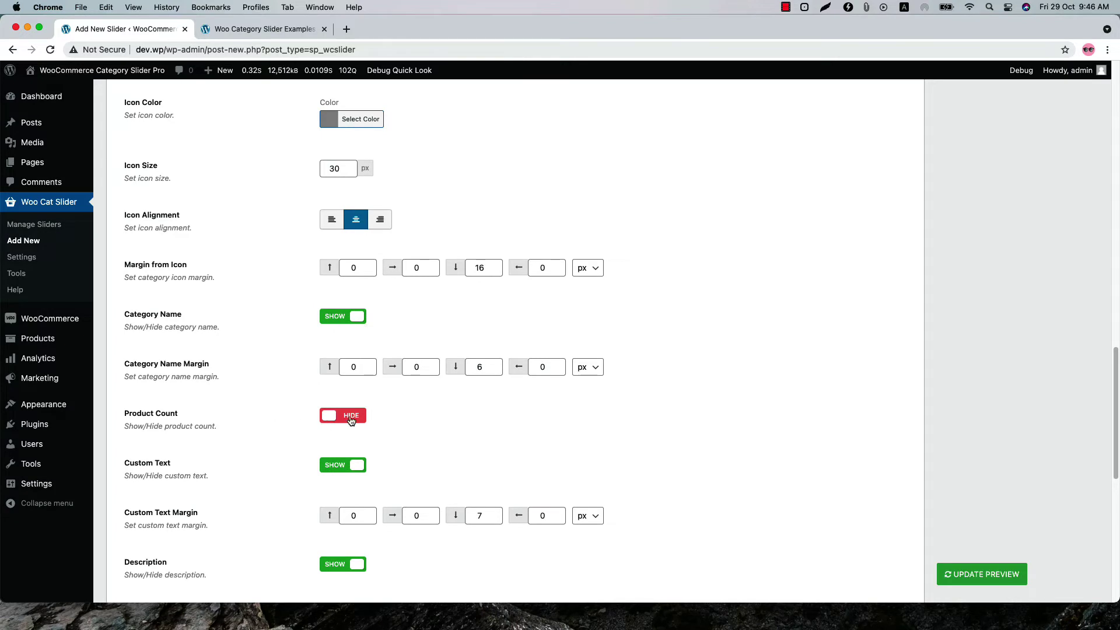
pyautogui.scroll(-4, 344, 470)
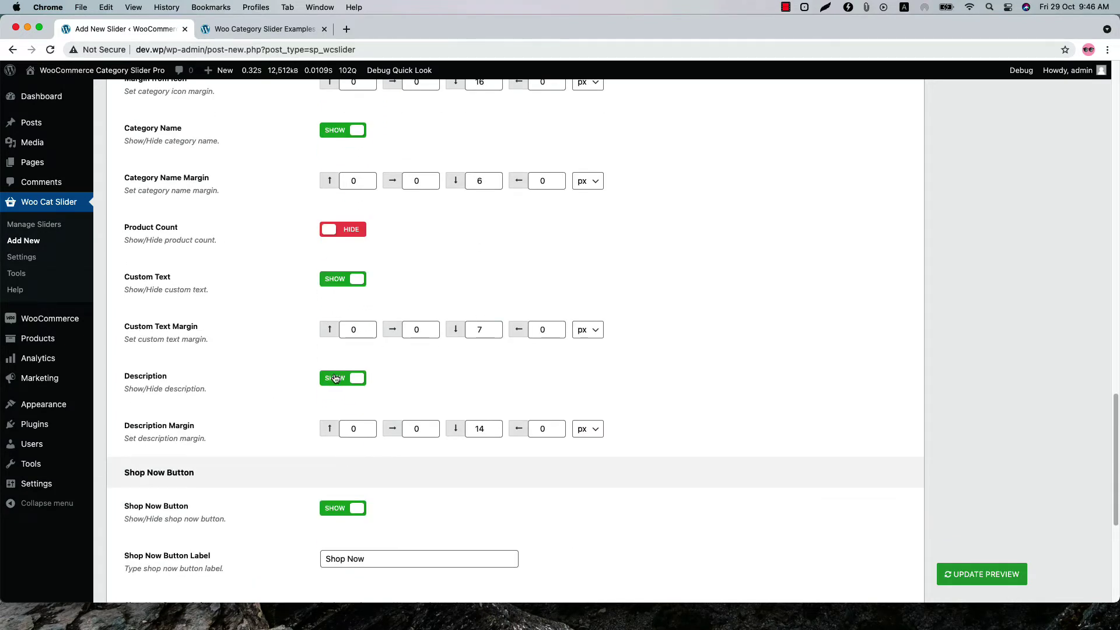
# - Review the remaining category content settings and the Shop Now button settings
pyautogui.scroll(6, 335, 378)
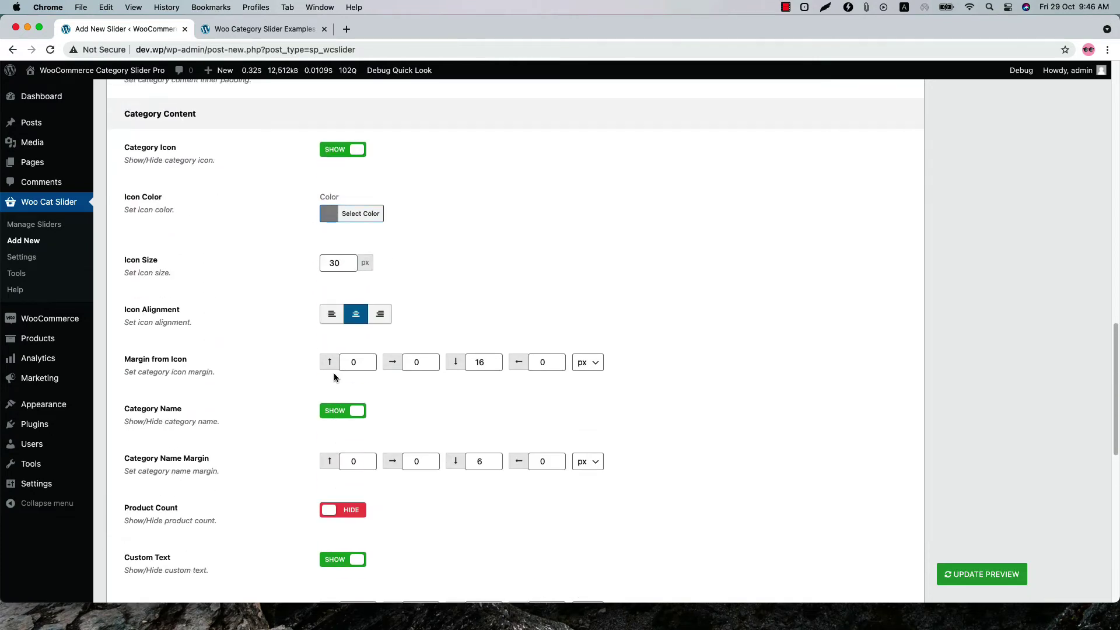
pyautogui.scroll(-12, 333, 377)
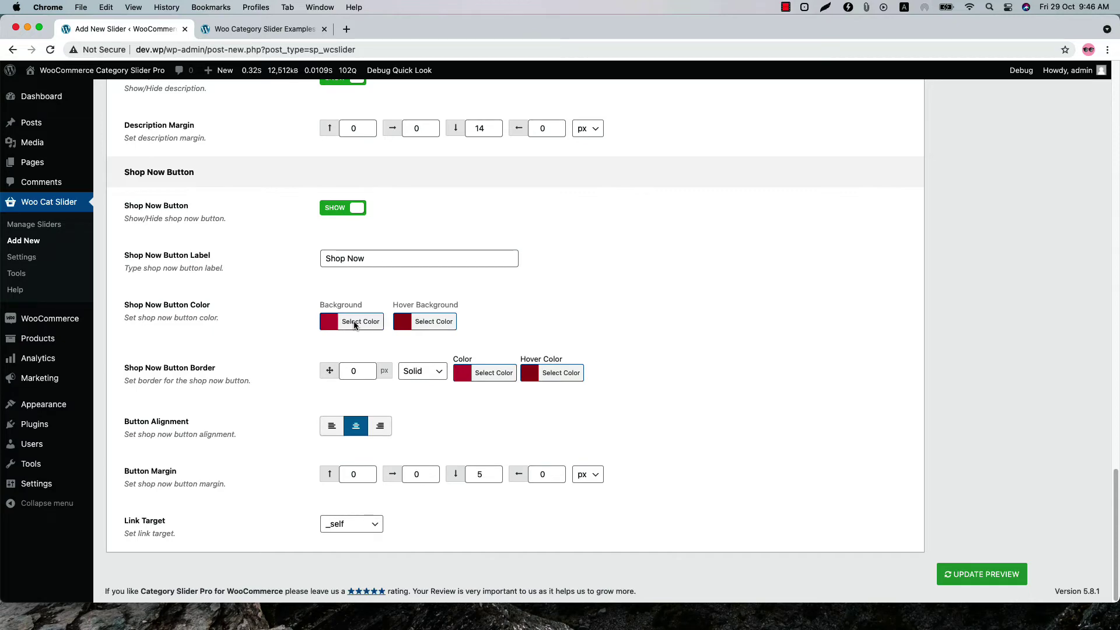
# - Open the thumbnail settings and choose "Set custom size" for the thumbnail sizes
pyautogui.scroll(7, 363, 353)
pyautogui.scroll(20, 362, 350)
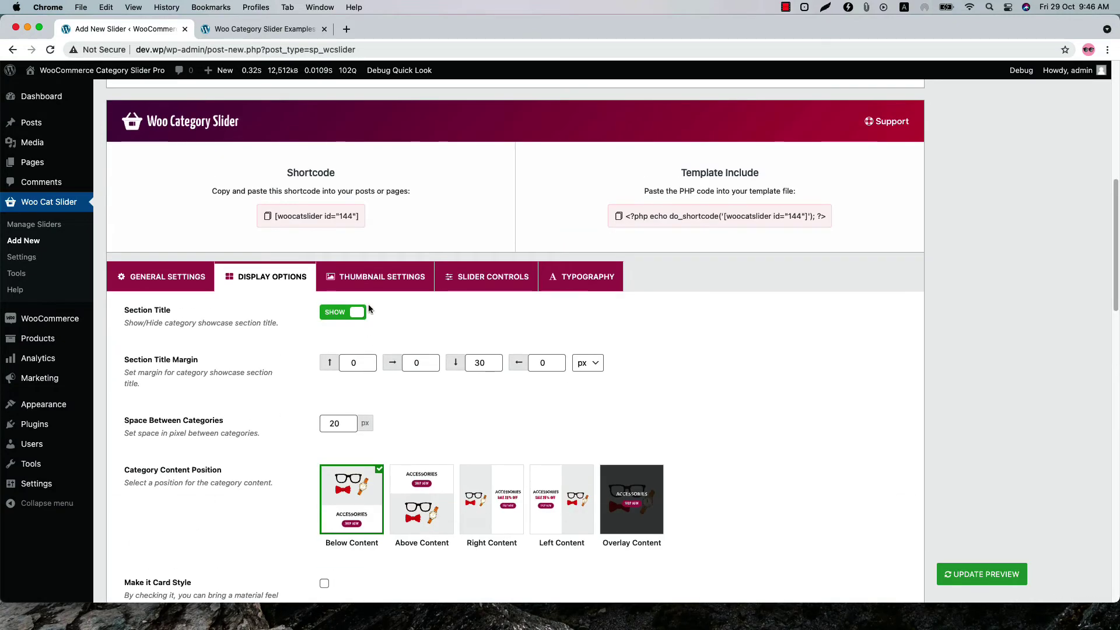
pyautogui.click(368, 286)
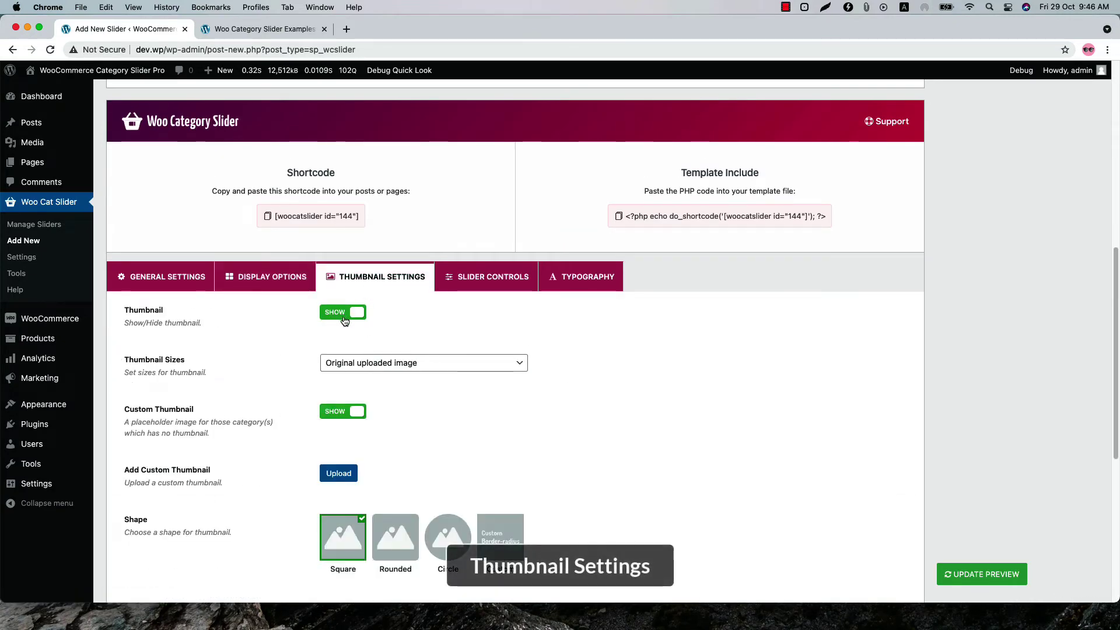
pyautogui.click(379, 364)
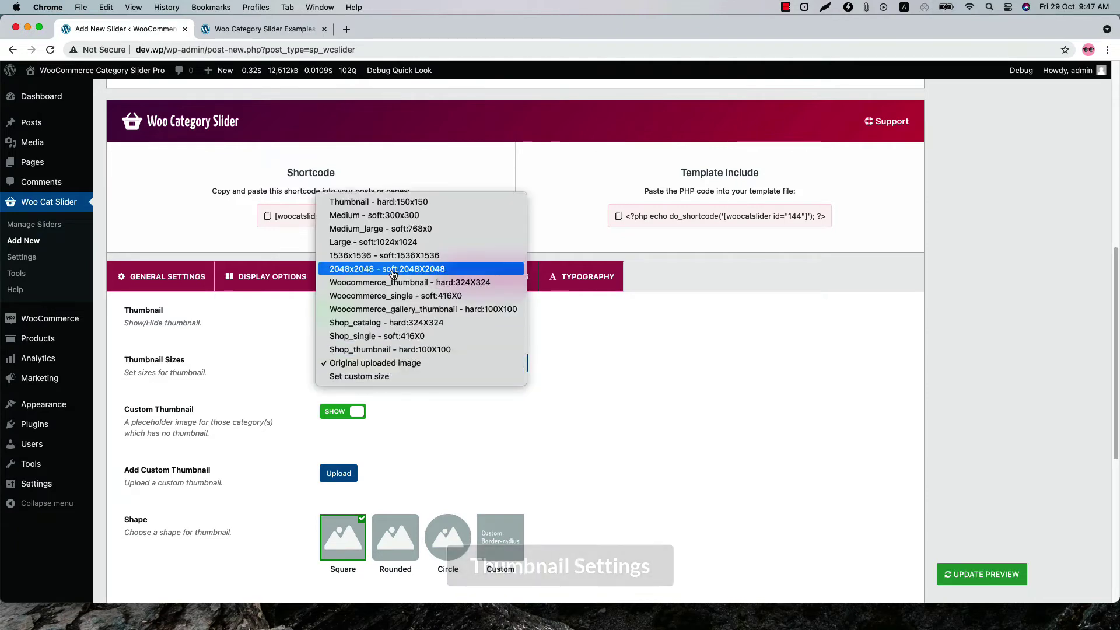
pyautogui.click(382, 376)
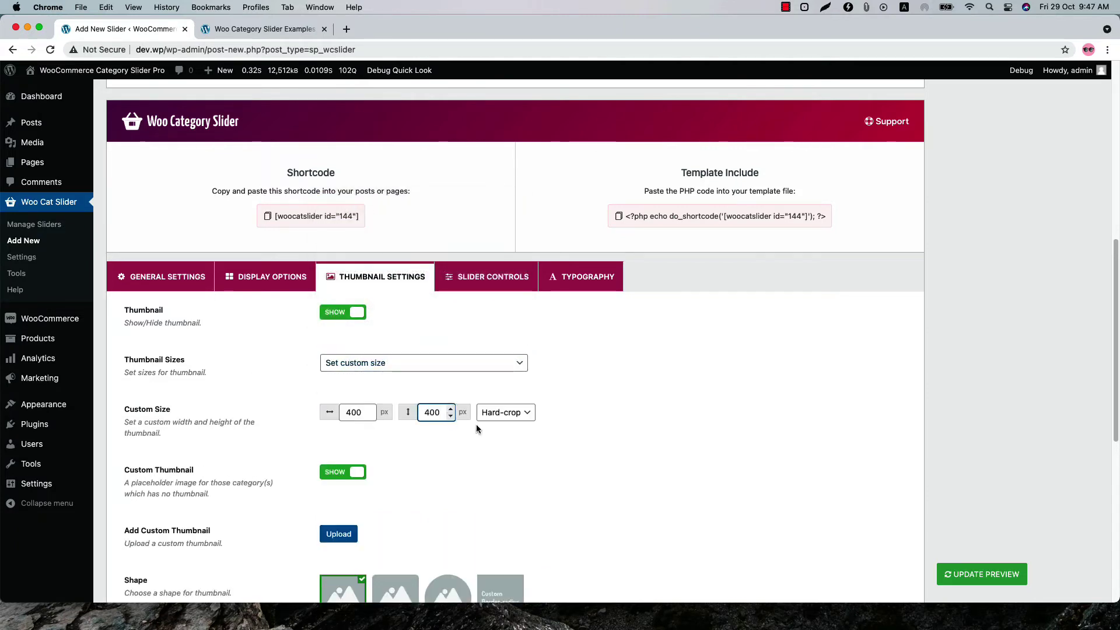
# - Try the Circle thumbnail shape, update the live preview and advance its slides
pyautogui.scroll(-4, 335, 367)
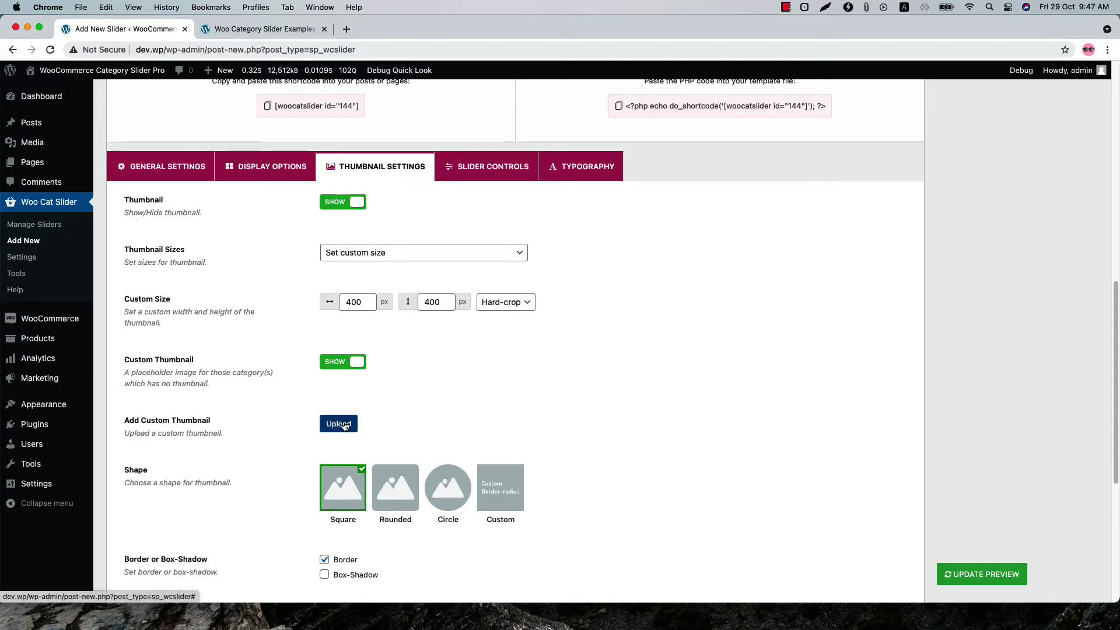
pyautogui.scroll(-3, 211, 390)
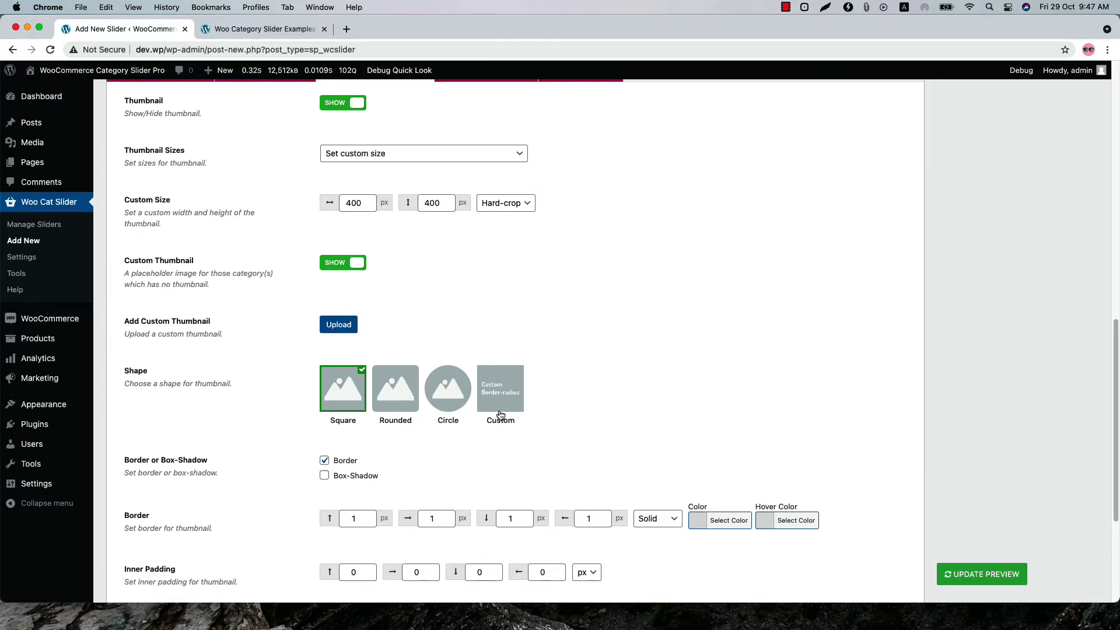
pyautogui.click(454, 402)
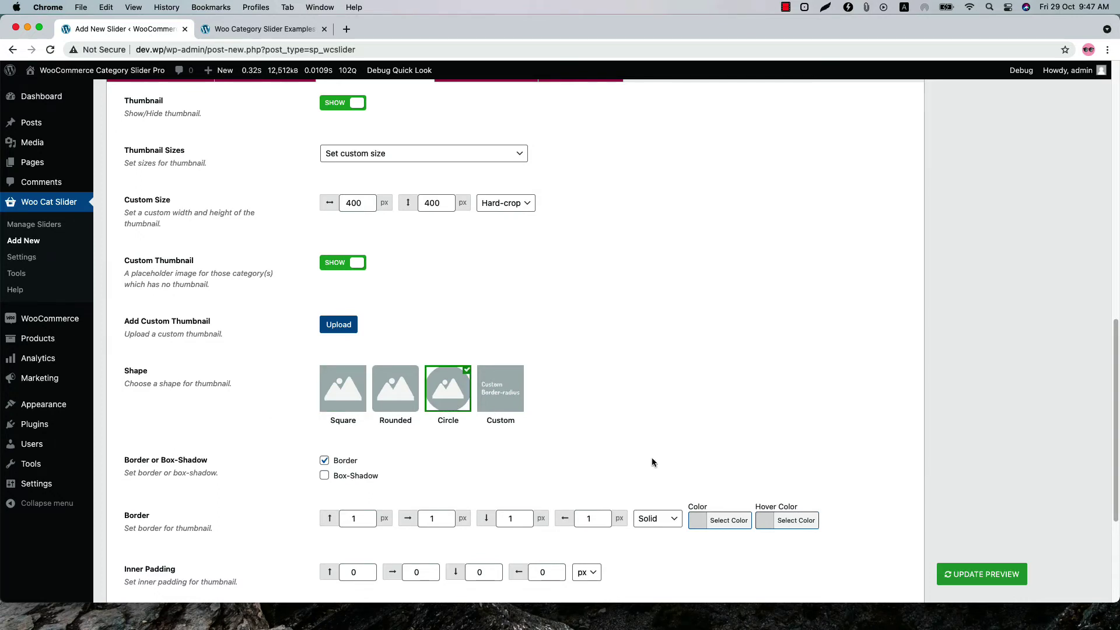
pyautogui.click(979, 574)
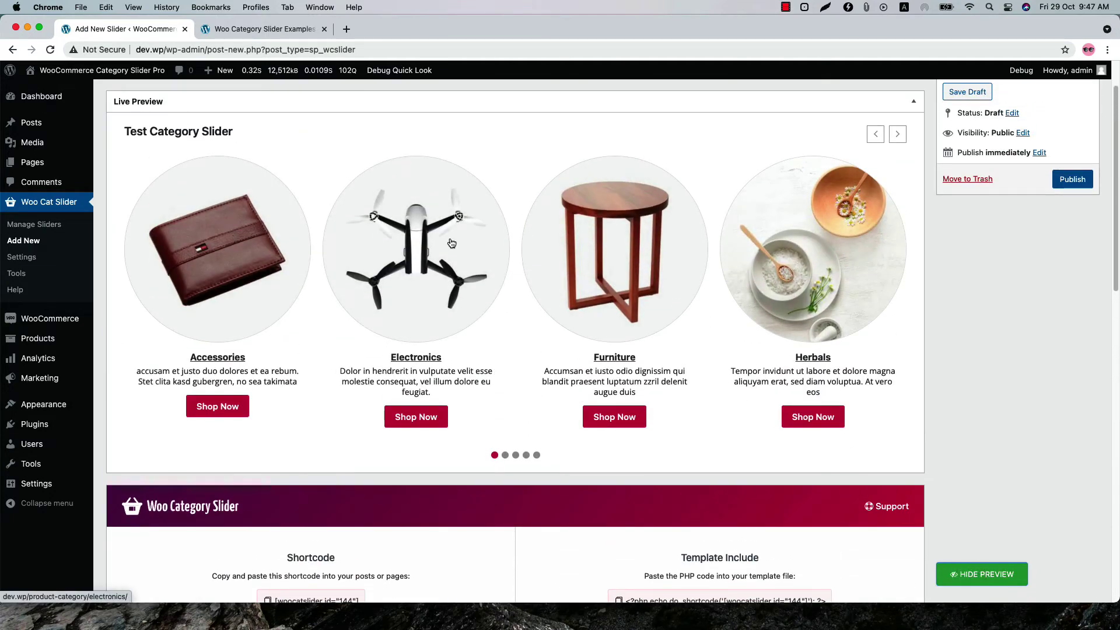
pyautogui.click(897, 135)
pyautogui.click(897, 135)
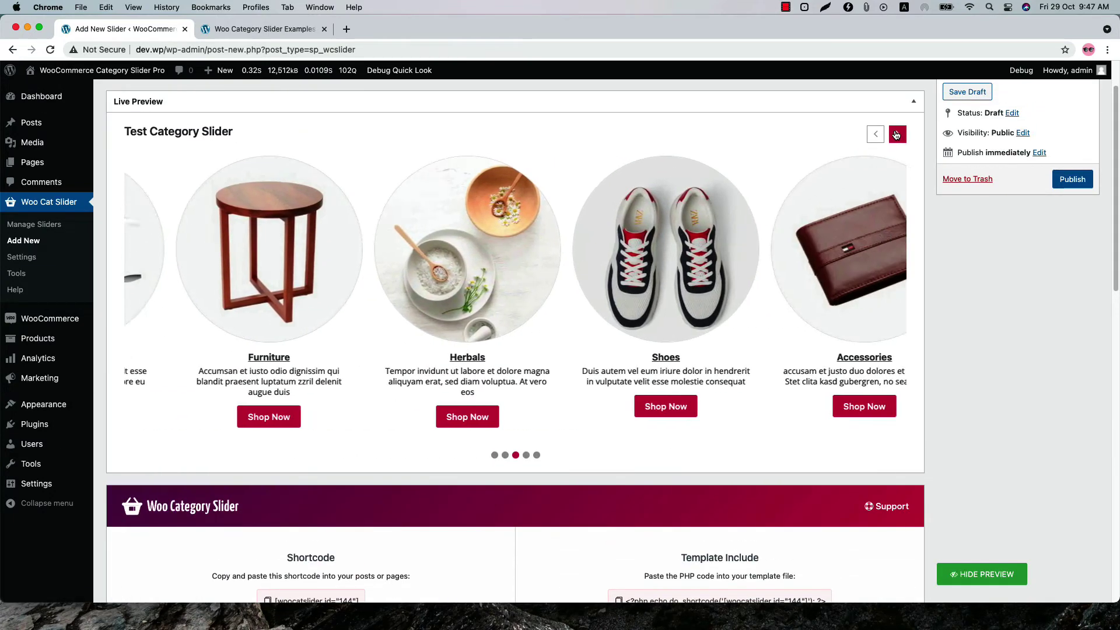
# - Try the Zoom In effect for the thumbnails and update the live preview
pyautogui.scroll(-15, 562, 474)
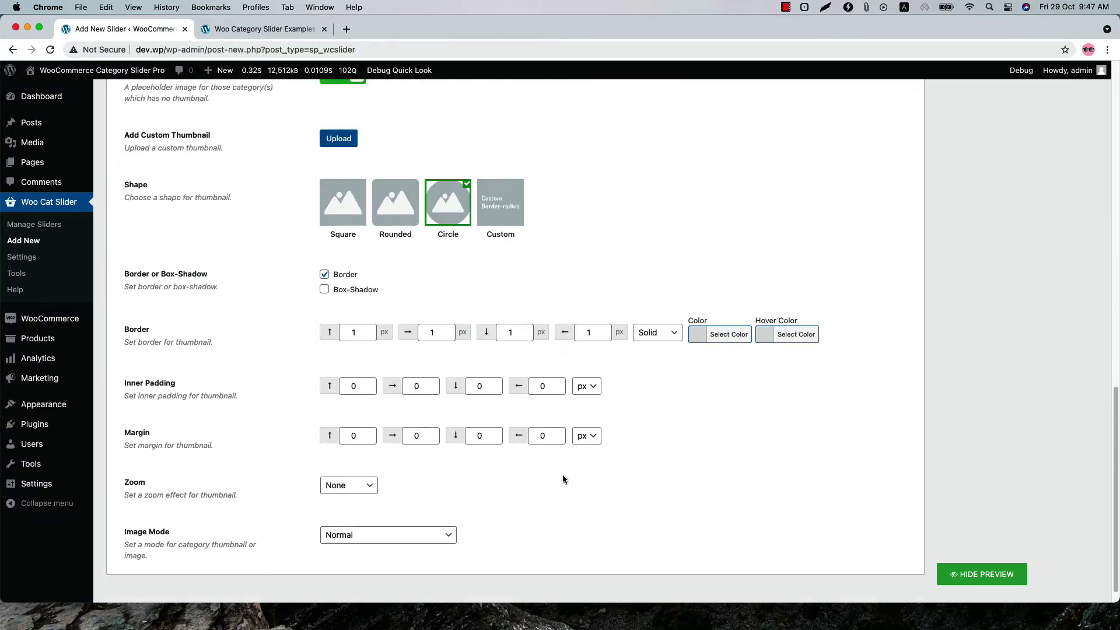
pyautogui.scroll(-1, 562, 474)
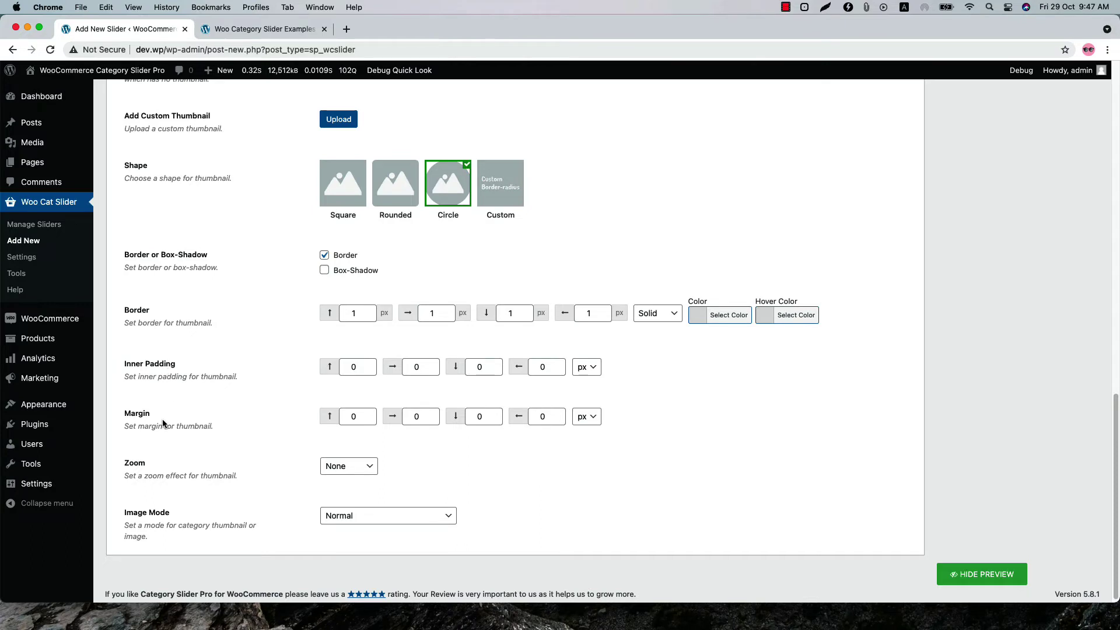
pyautogui.click(371, 472)
pyautogui.click(358, 483)
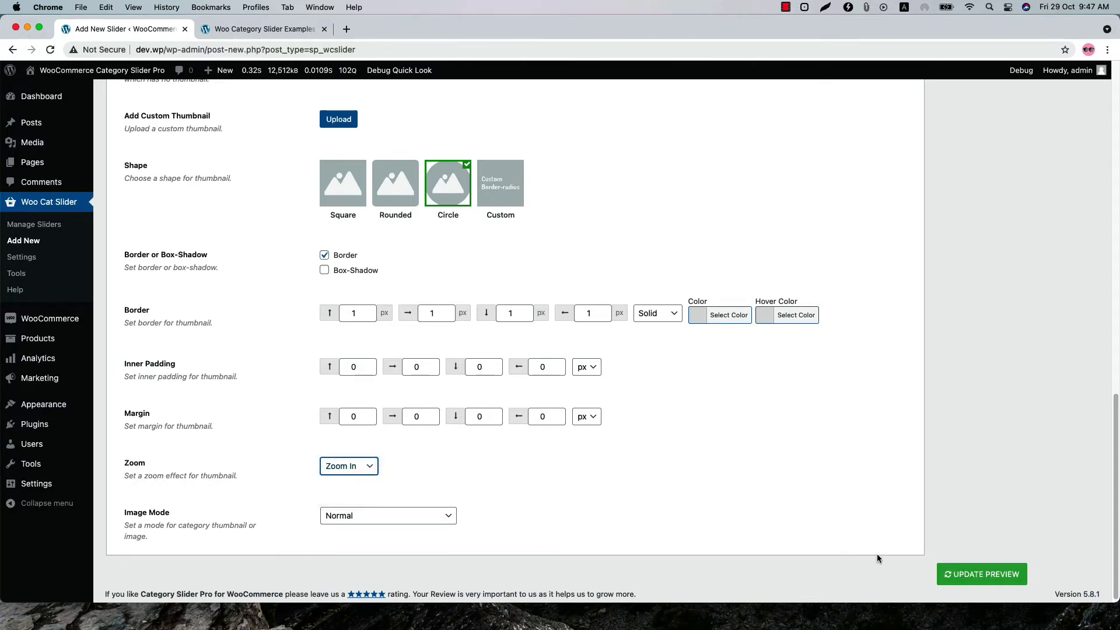
pyautogui.click(968, 574)
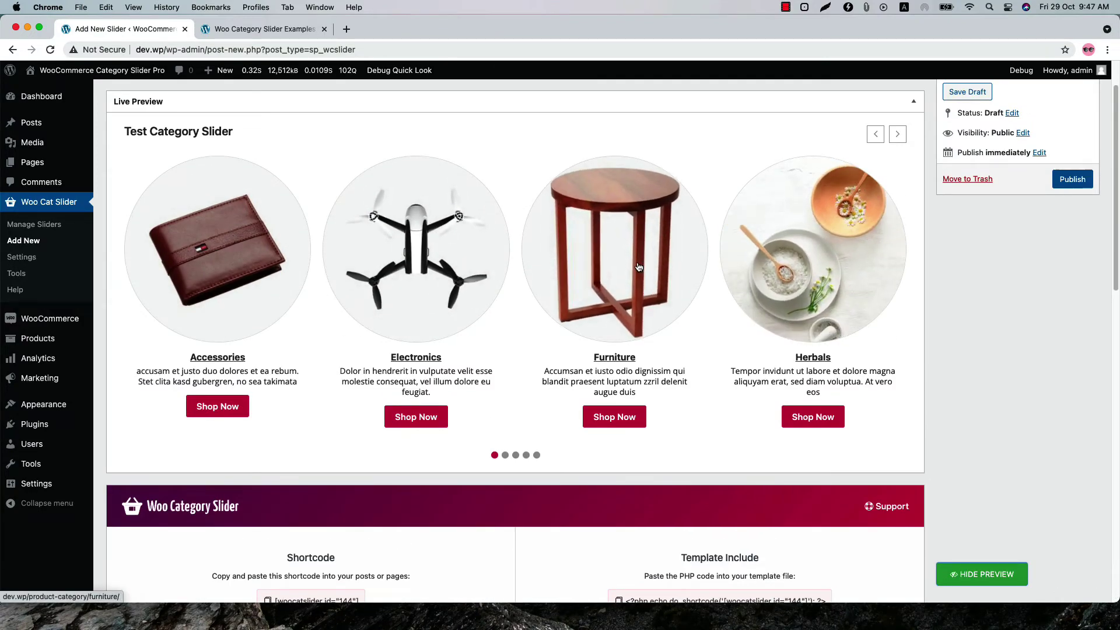
# - Set the thumbnail zoom effect back to None
pyautogui.scroll(-10, 460, 251)
pyautogui.click(344, 462)
pyautogui.click(340, 450)
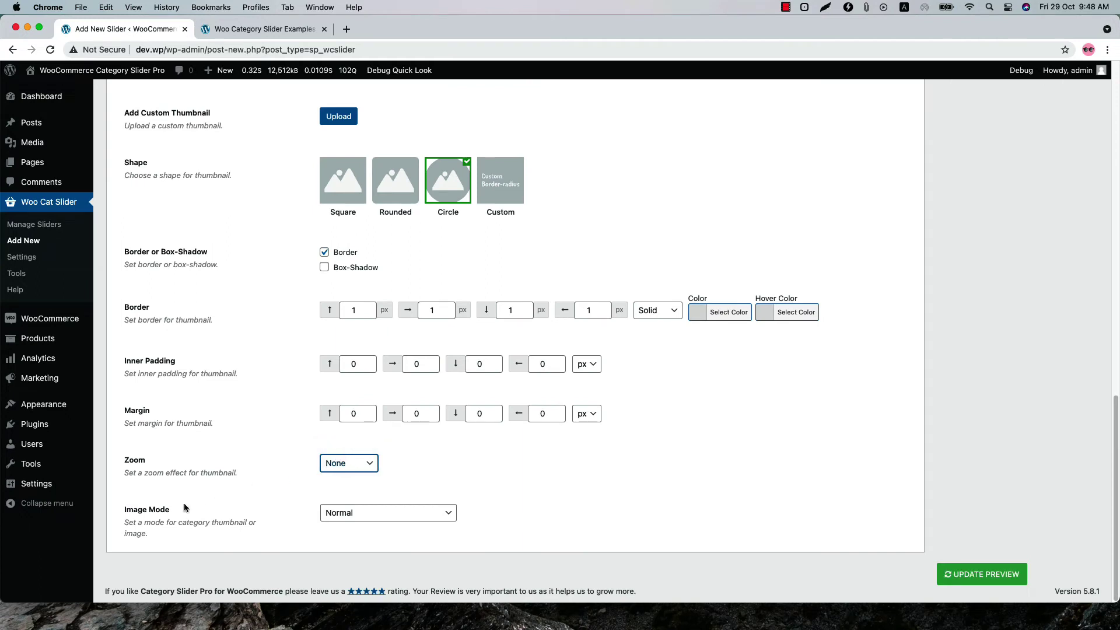
# - Preview the thumbnails with the "Grayscale and normal on hover" image mode, and set the thumbnail shape to Square
pyautogui.click(371, 516)
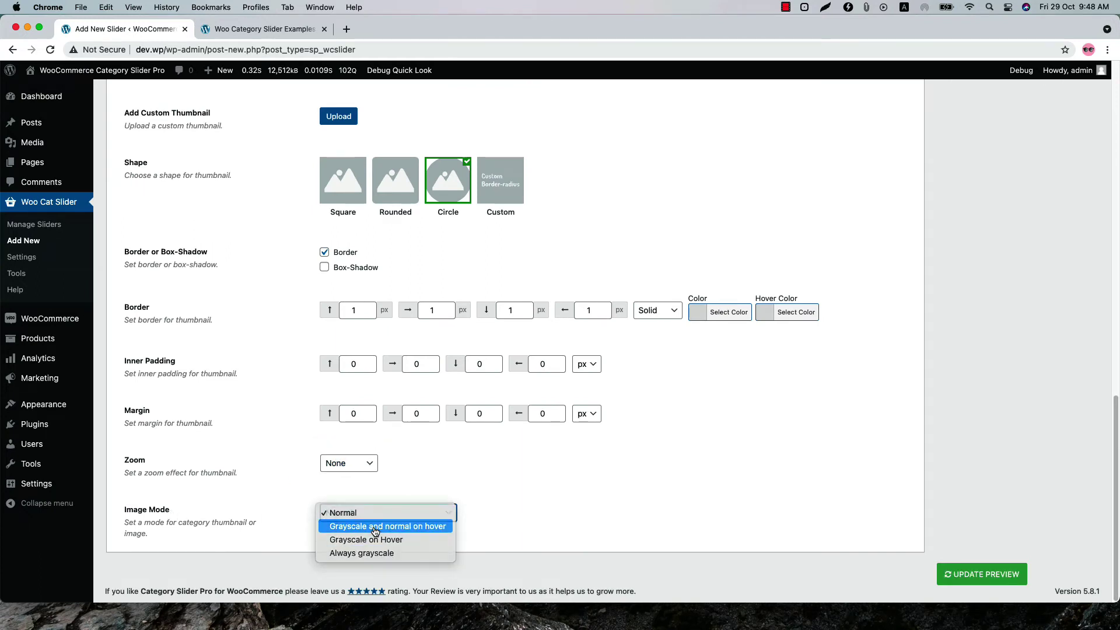
pyautogui.click(379, 526)
pyautogui.click(936, 579)
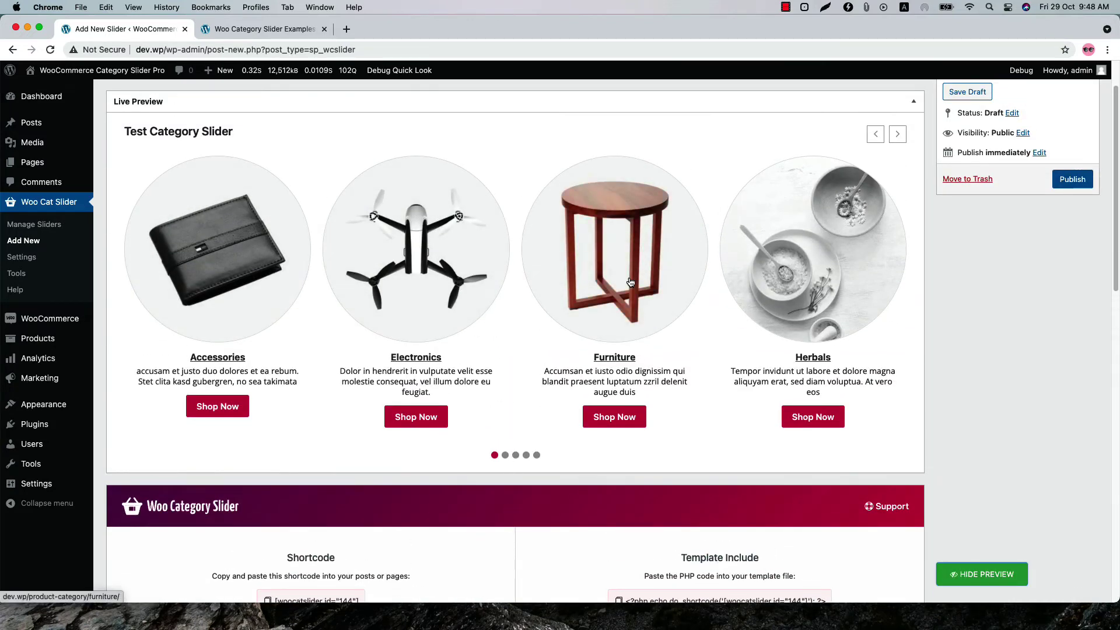
pyautogui.scroll(-15, 366, 494)
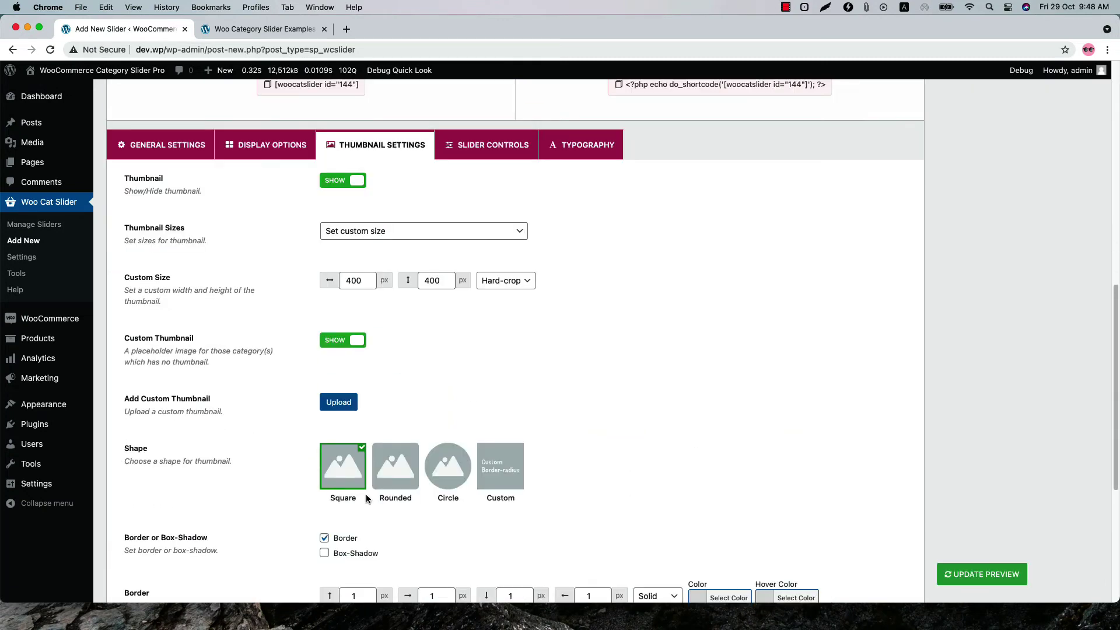
# - Open the slider controls and review the autoplay, scrolling, direction, row, navigation and pagination settings
pyautogui.scroll(7, 495, 248)
pyautogui.click(495, 248)
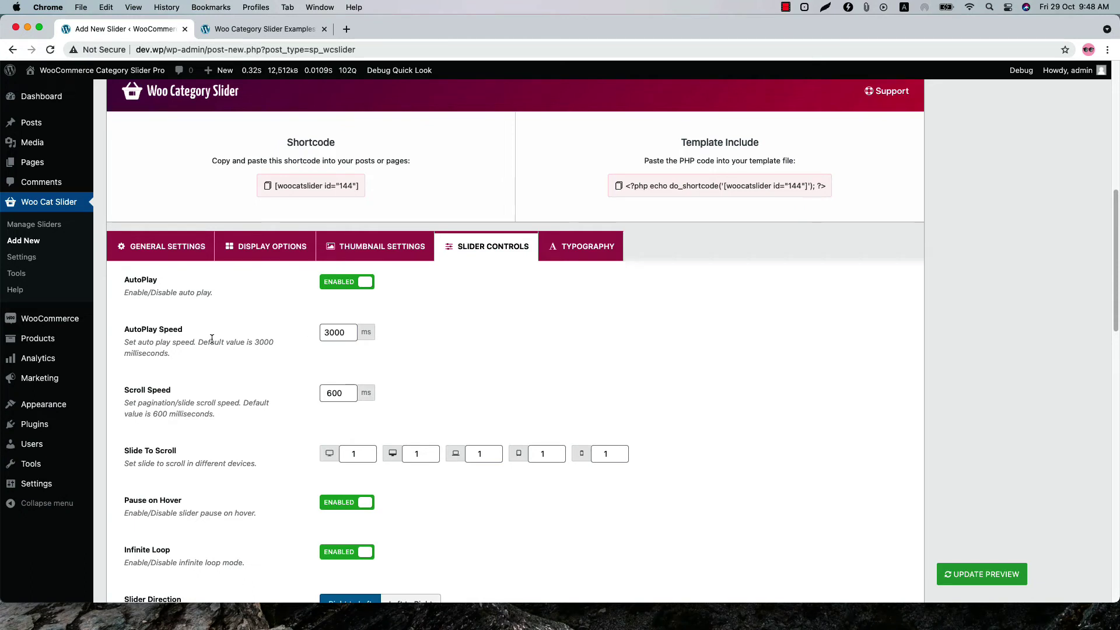
pyautogui.scroll(-3, 167, 394)
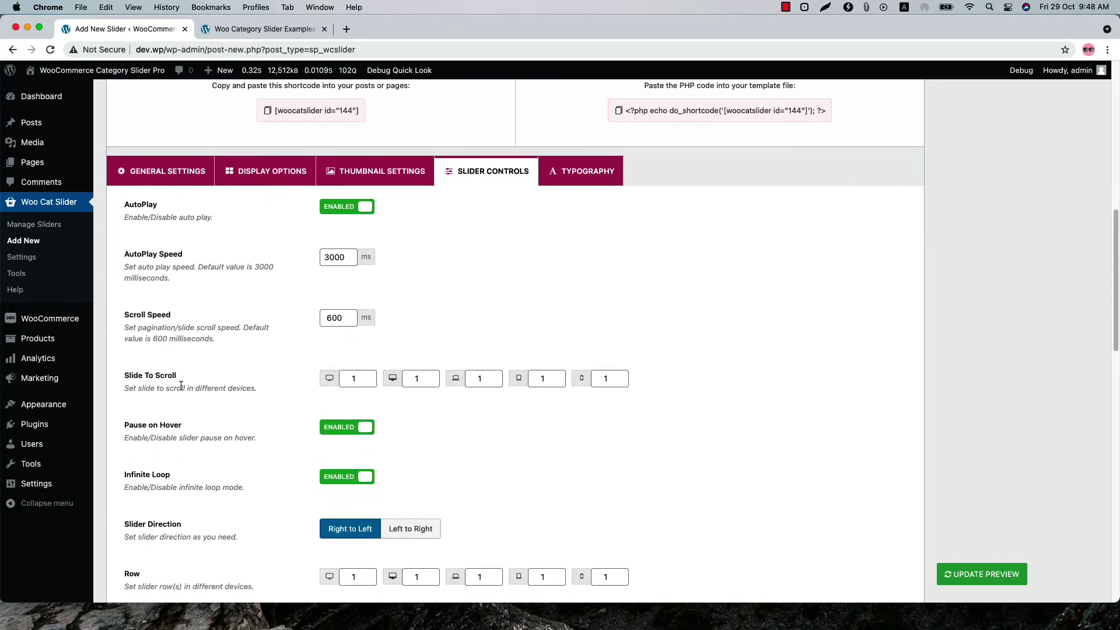
pyautogui.scroll(-3, 193, 388)
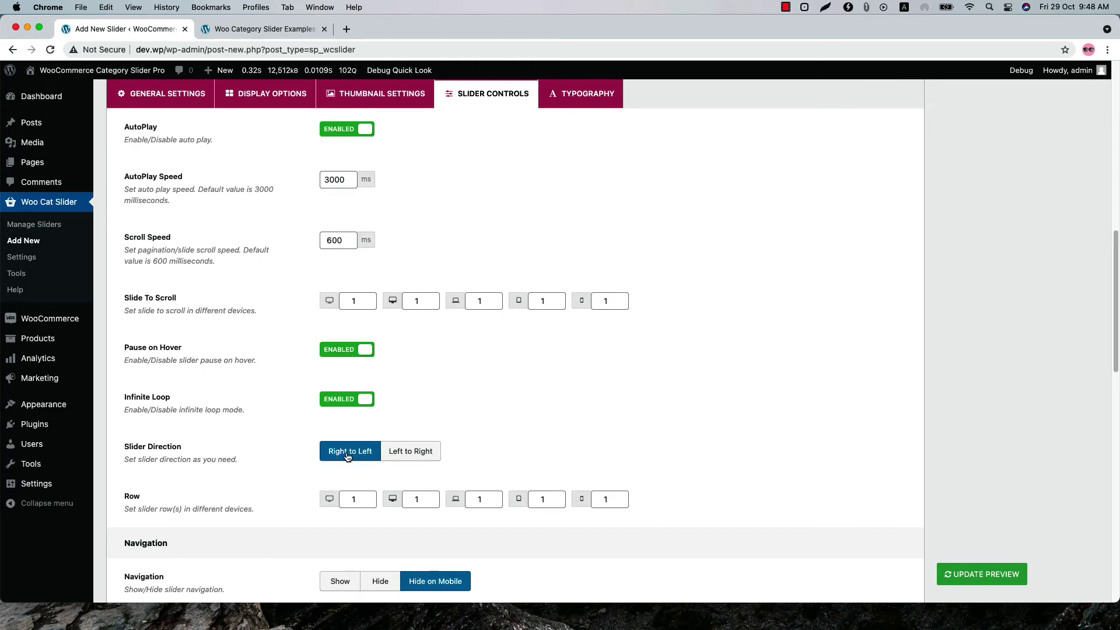
pyautogui.scroll(-2, 183, 472)
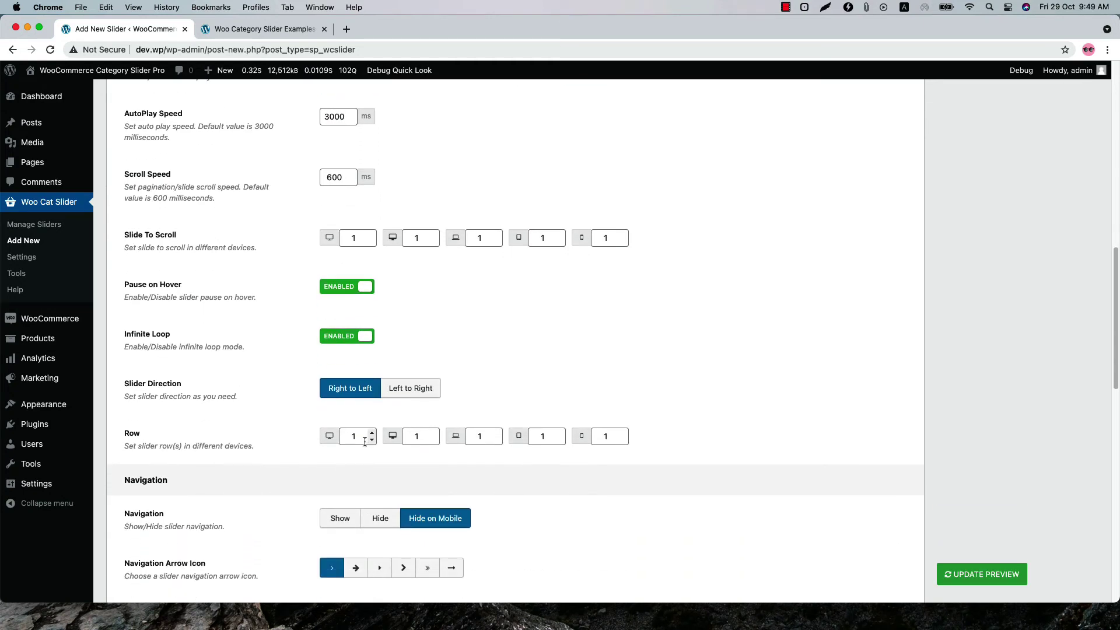
pyautogui.scroll(-12, 365, 441)
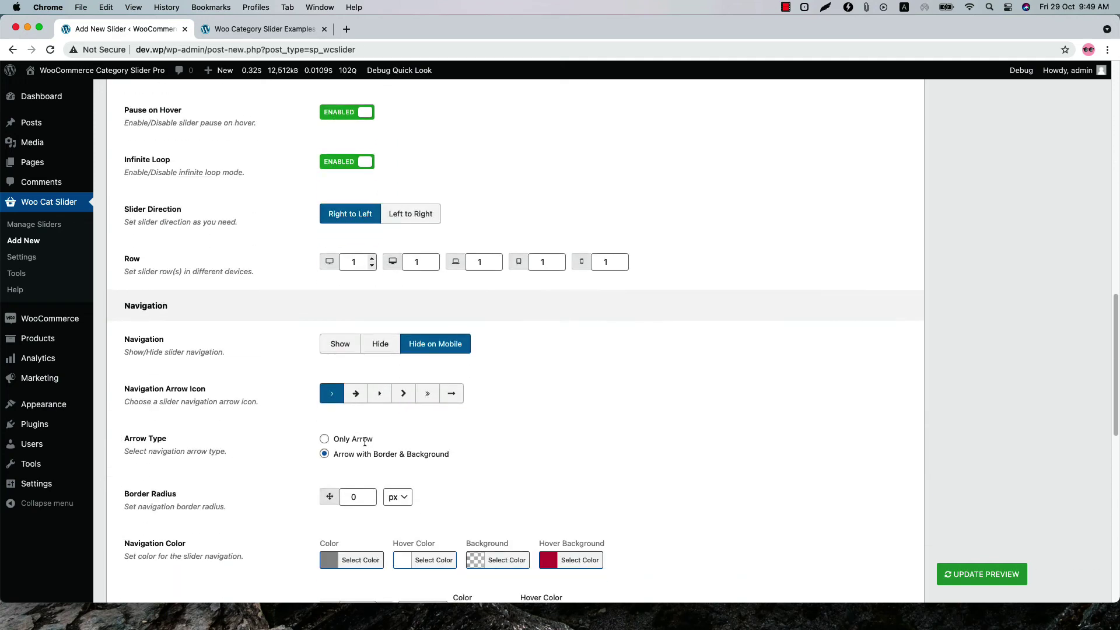
pyautogui.scroll(-8, 288, 454)
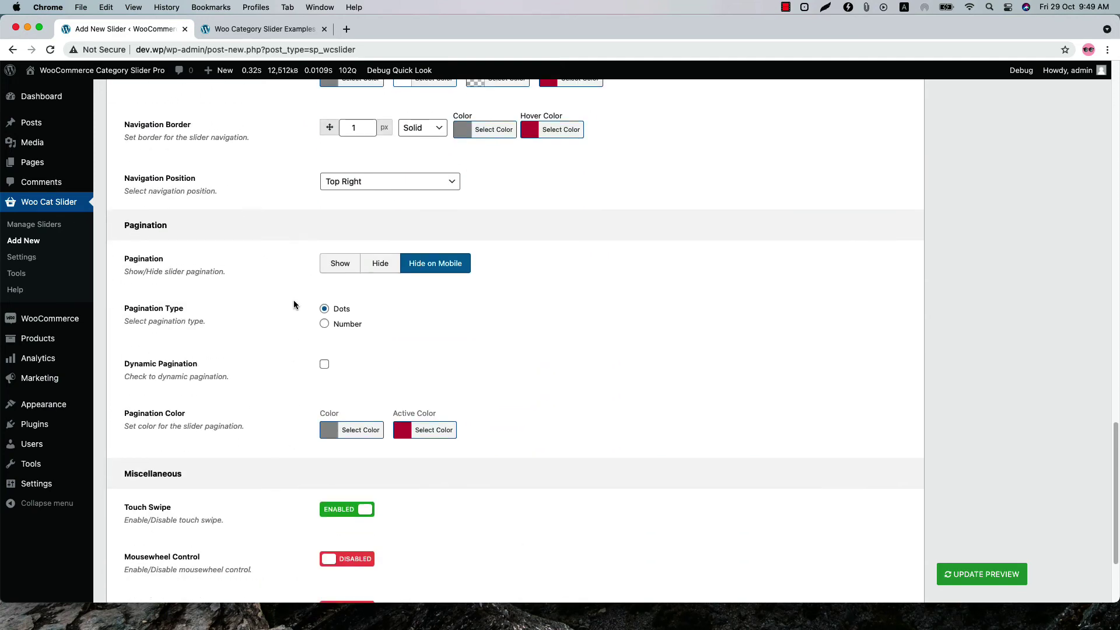
# - Try the dynamic pagination option, turn it off again and check the miscellaneous slider settings
pyautogui.click(324, 365)
pyautogui.click(324, 365)
pyautogui.scroll(-4, 316, 379)
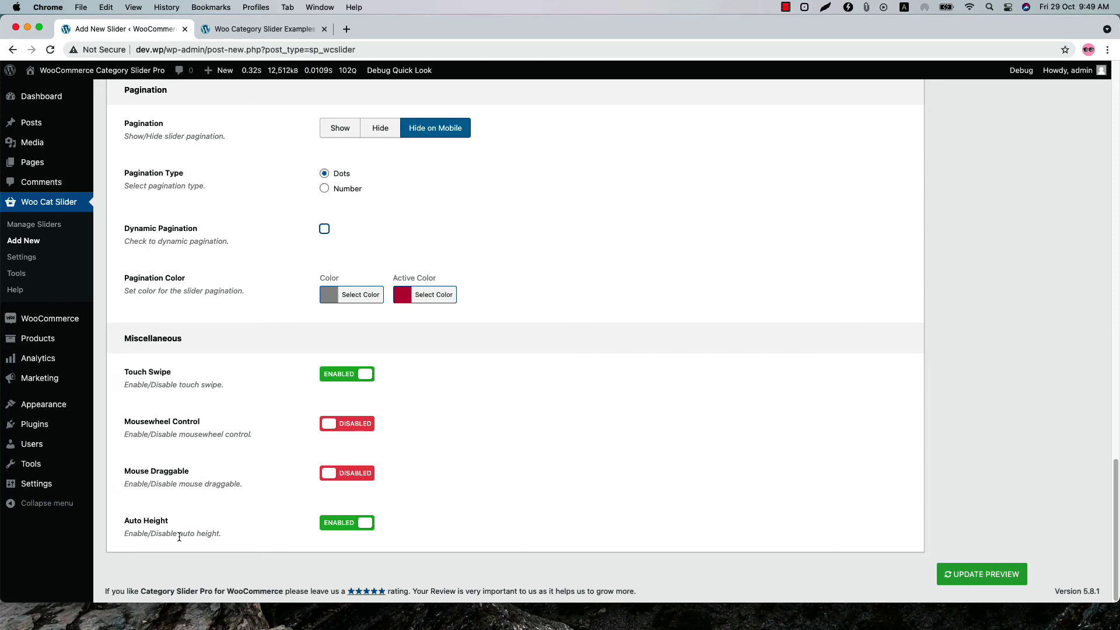
# - Open the typography settings and examine the font options for the section title, category name, custom text and description
pyautogui.scroll(15, 346, 533)
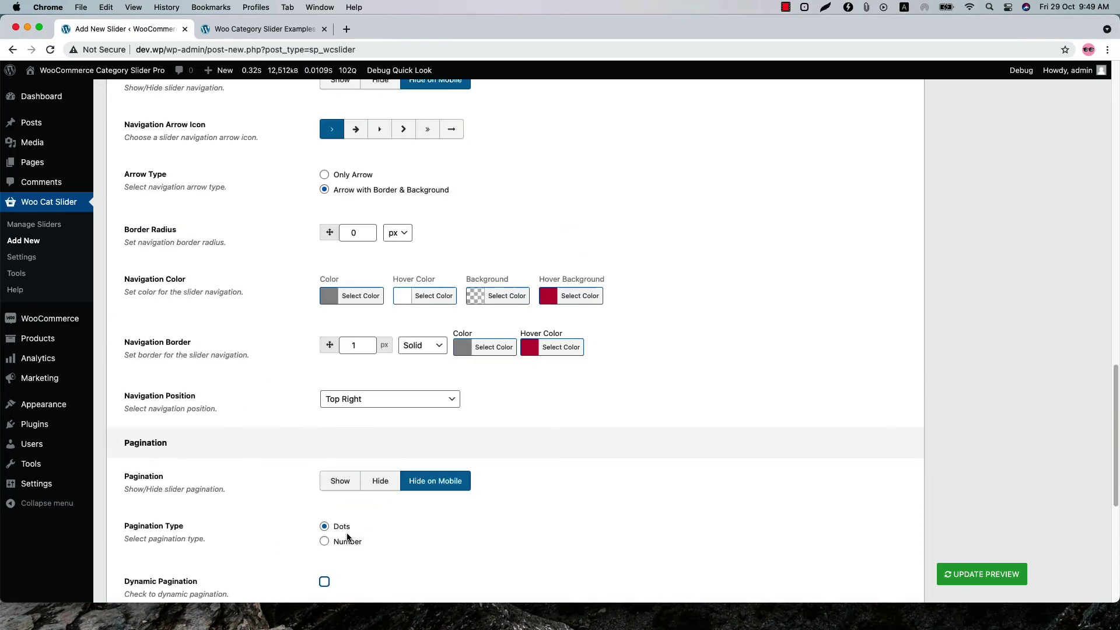
pyautogui.scroll(3, 346, 533)
pyautogui.click(595, 397)
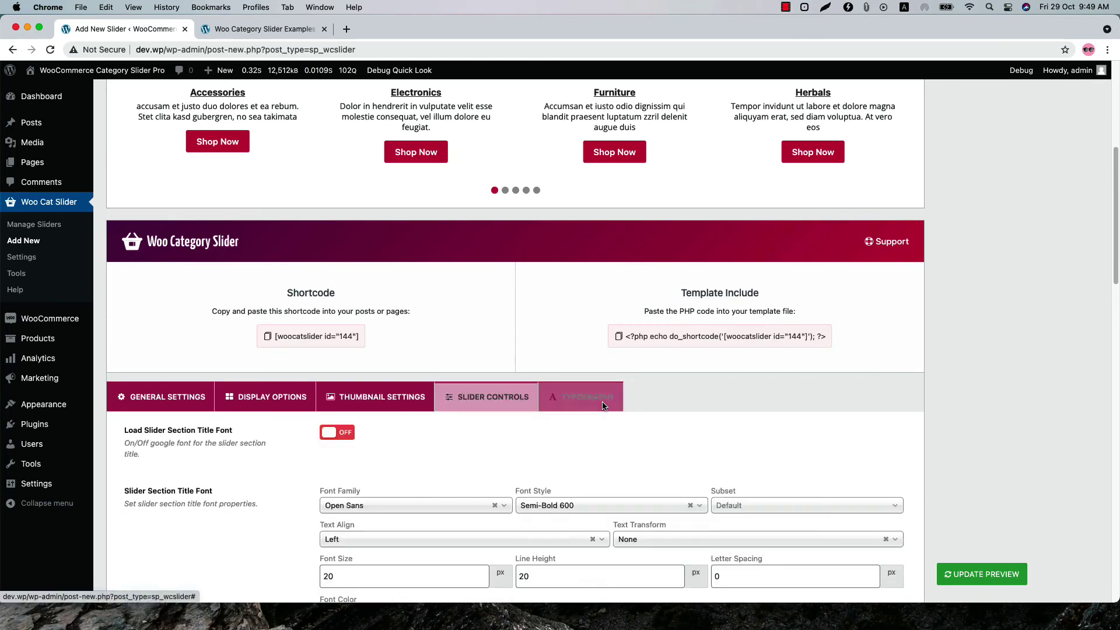
pyautogui.scroll(-5, 502, 484)
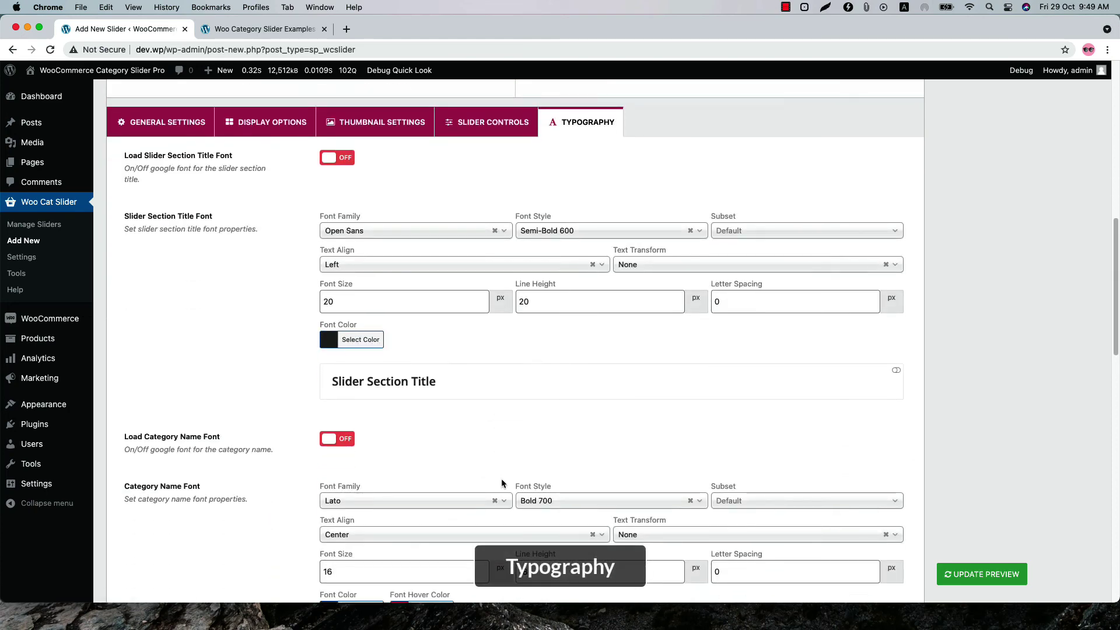
pyautogui.scroll(-1, 501, 483)
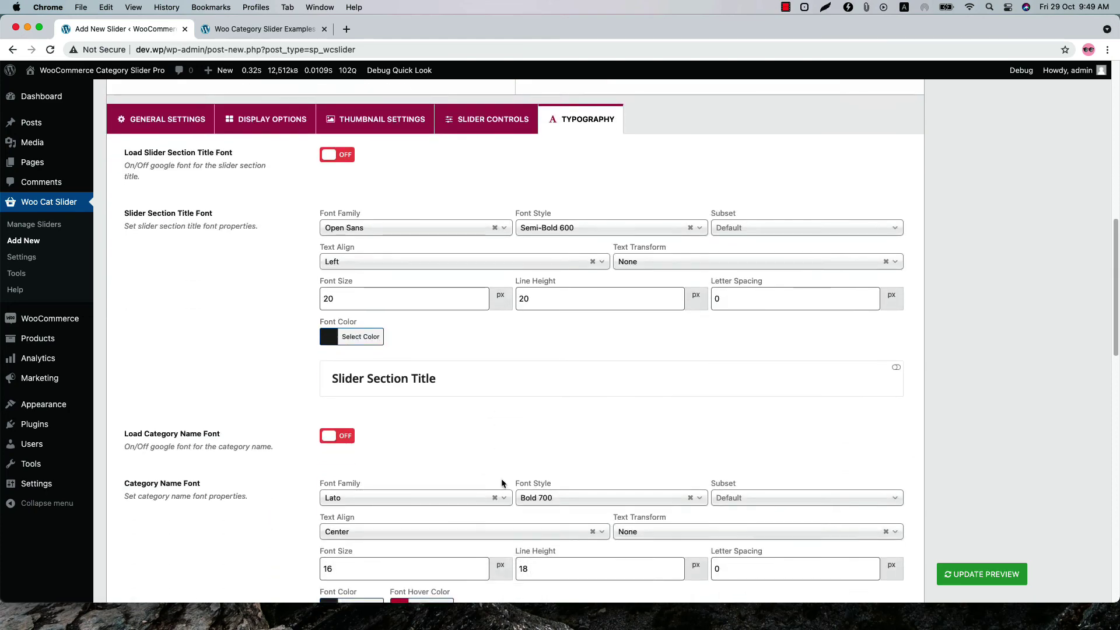
pyautogui.scroll(-4, 501, 478)
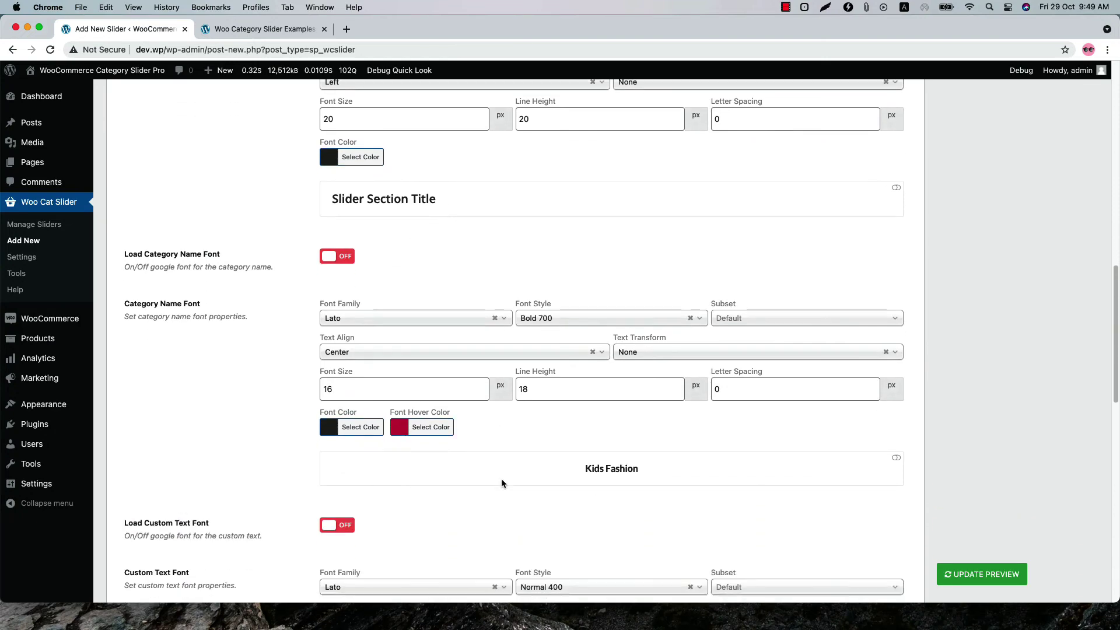
pyautogui.scroll(-7, 502, 484)
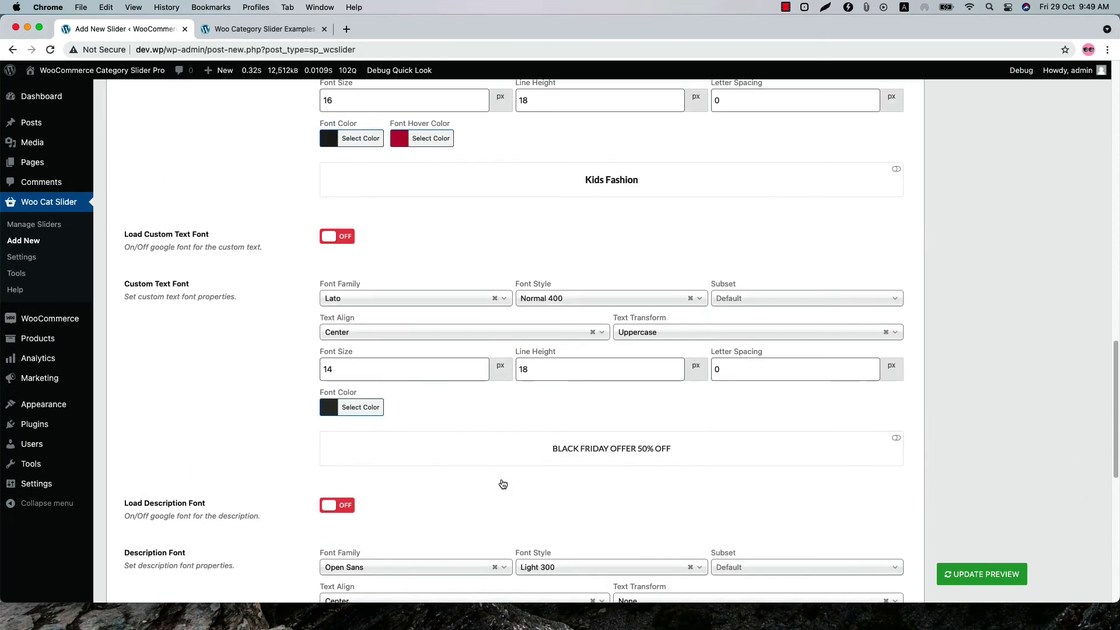
pyautogui.scroll(-1, 501, 479)
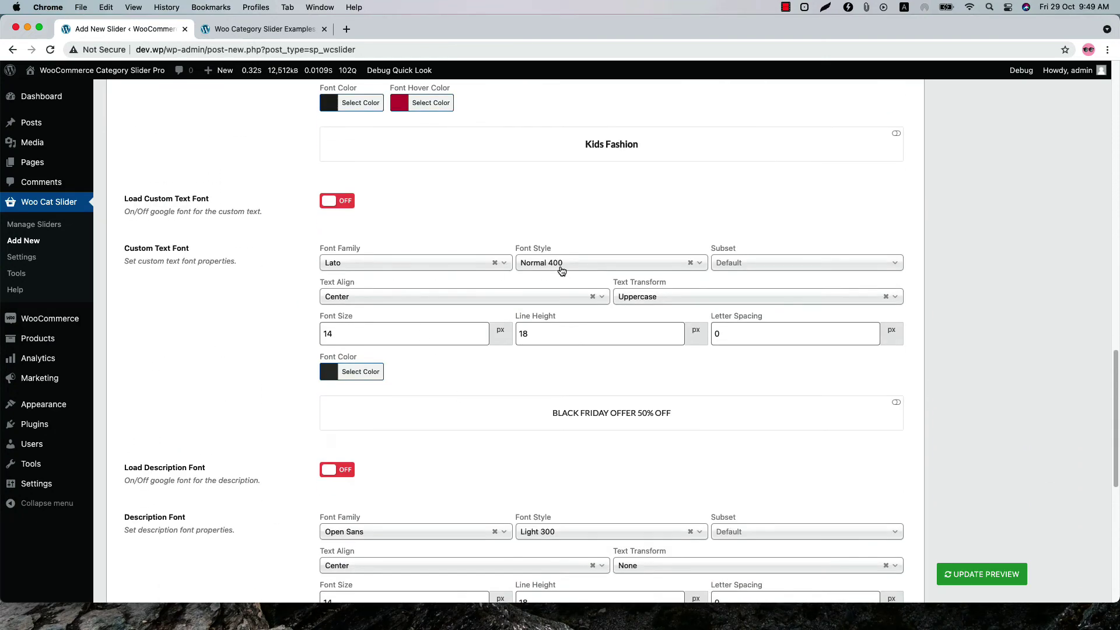
pyautogui.click(392, 334)
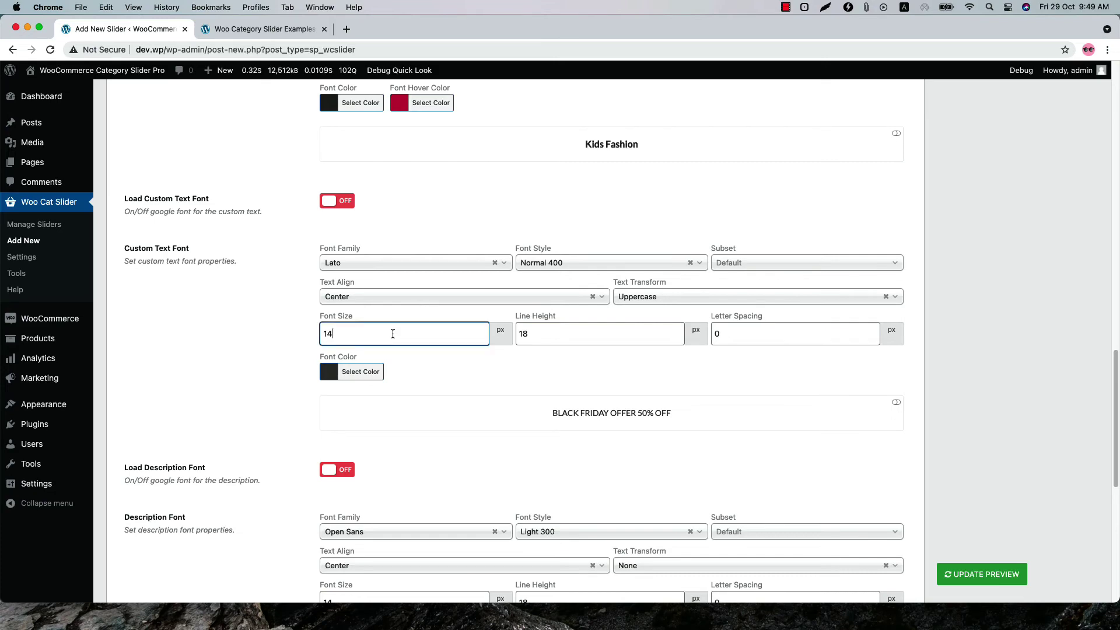
pyautogui.scroll(20, 432, 372)
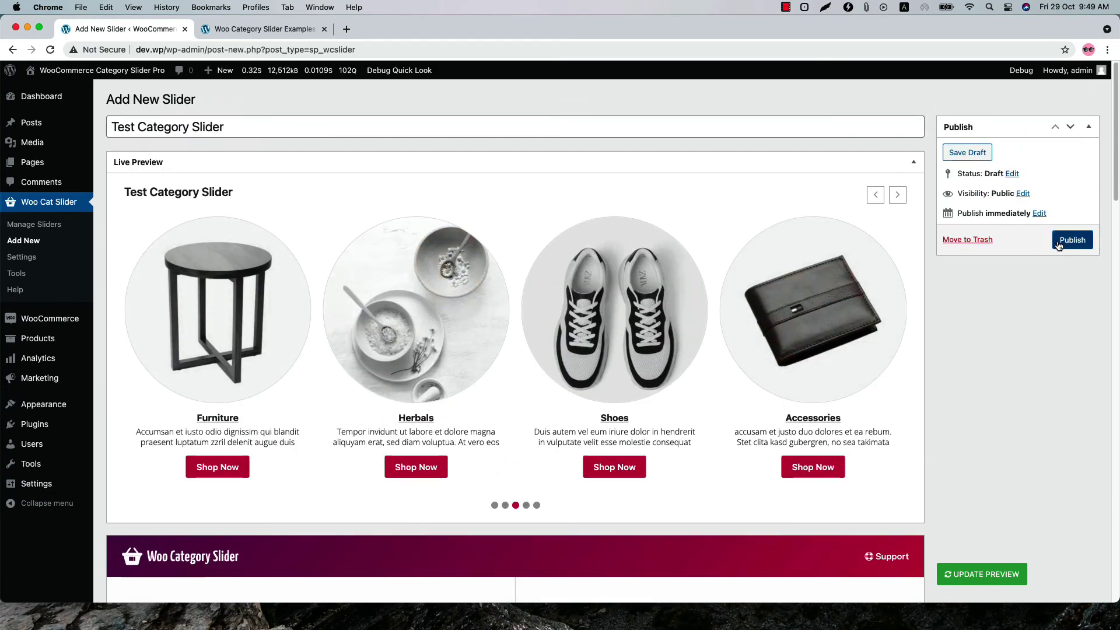
# - Publish the Test Category Slider and copy its shortcode to the clipboard
pyautogui.click(1058, 241)
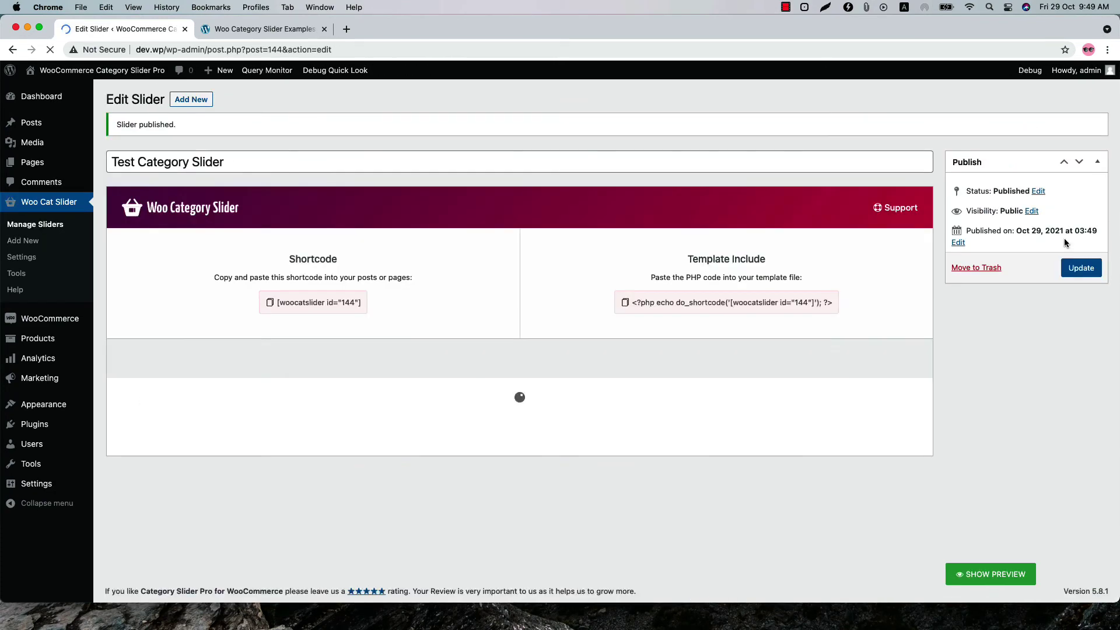
pyautogui.click(327, 303)
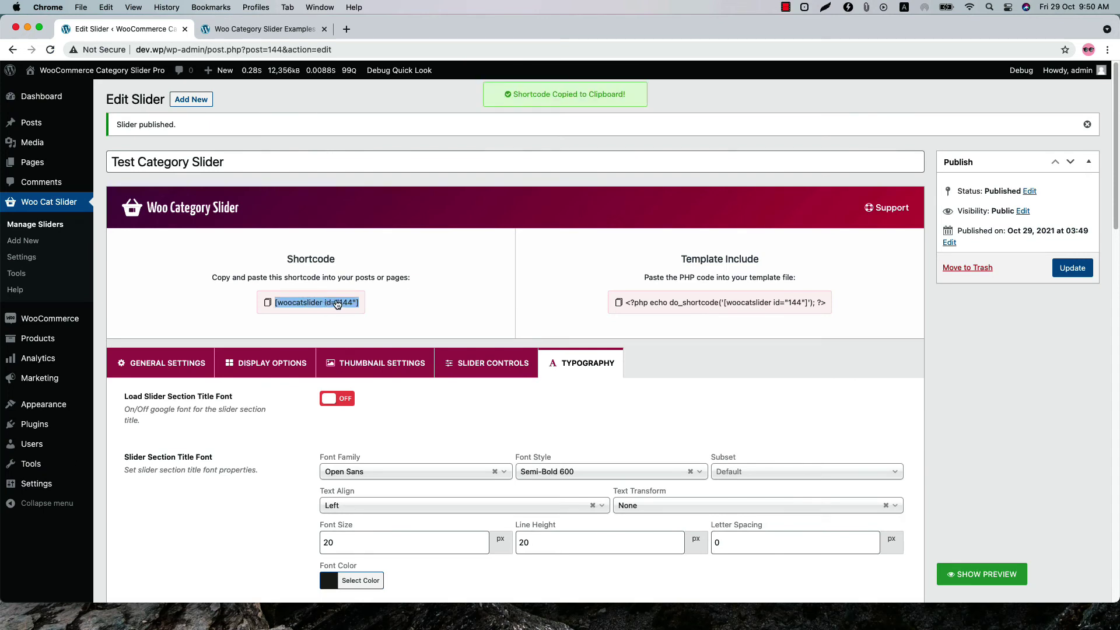
# - Create a new page in a separate browser tab and paste the shortcode [woocatslider id="144"] into its content
pyautogui.moveTo(90, 168)
pyautogui.keyDown('super'); pyautogui.click(118, 181); pyautogui.keyUp('super')
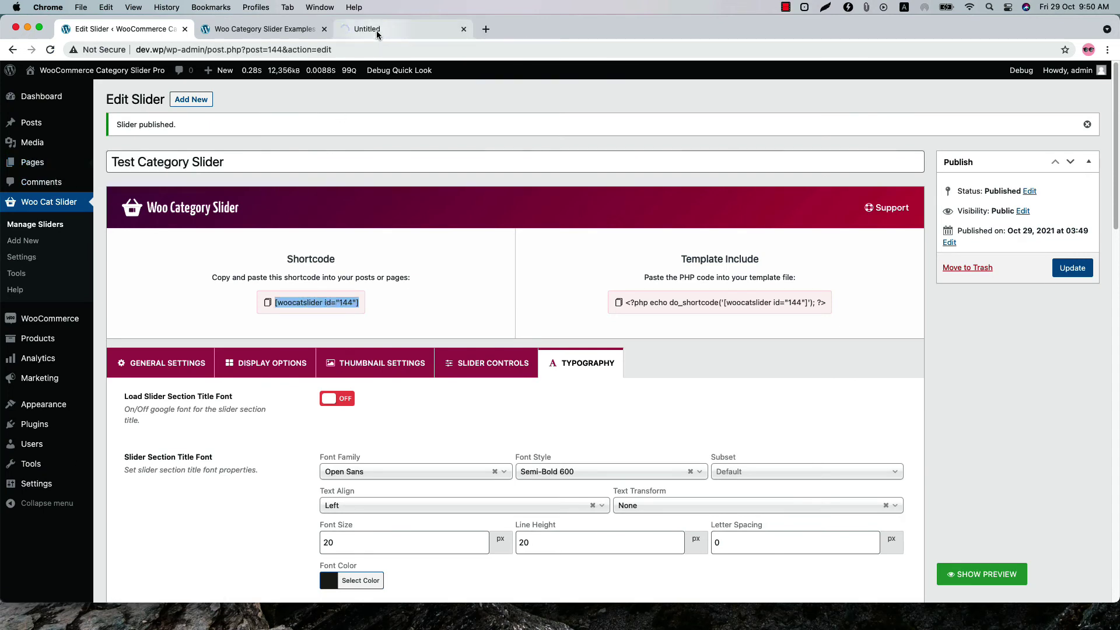
pyautogui.click(376, 31)
pyautogui.click(333, 202)
pyautogui.press('super+v')
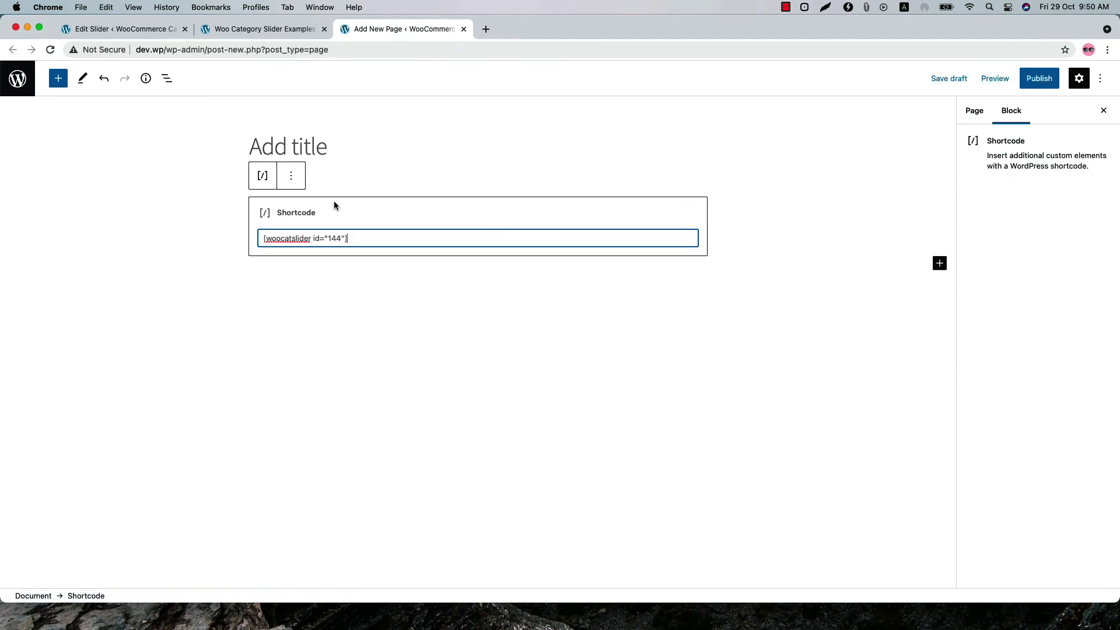
# - Publish the untitled page containing the slider shortcode and open it on the live site
pyautogui.click(1038, 78)
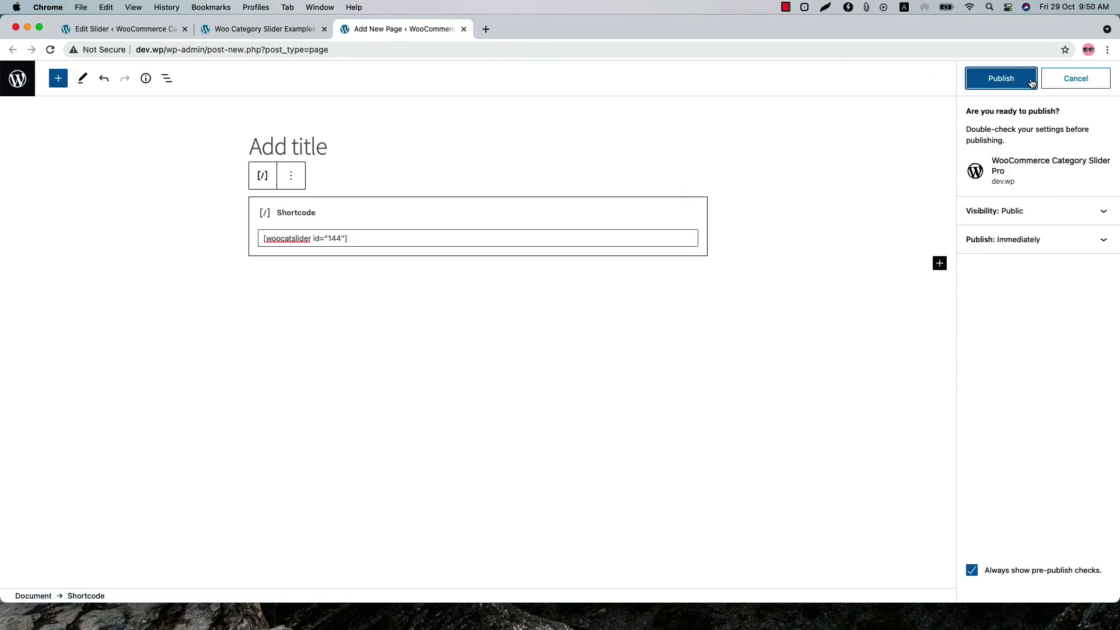
pyautogui.click(1009, 81)
pyautogui.click(994, 207)
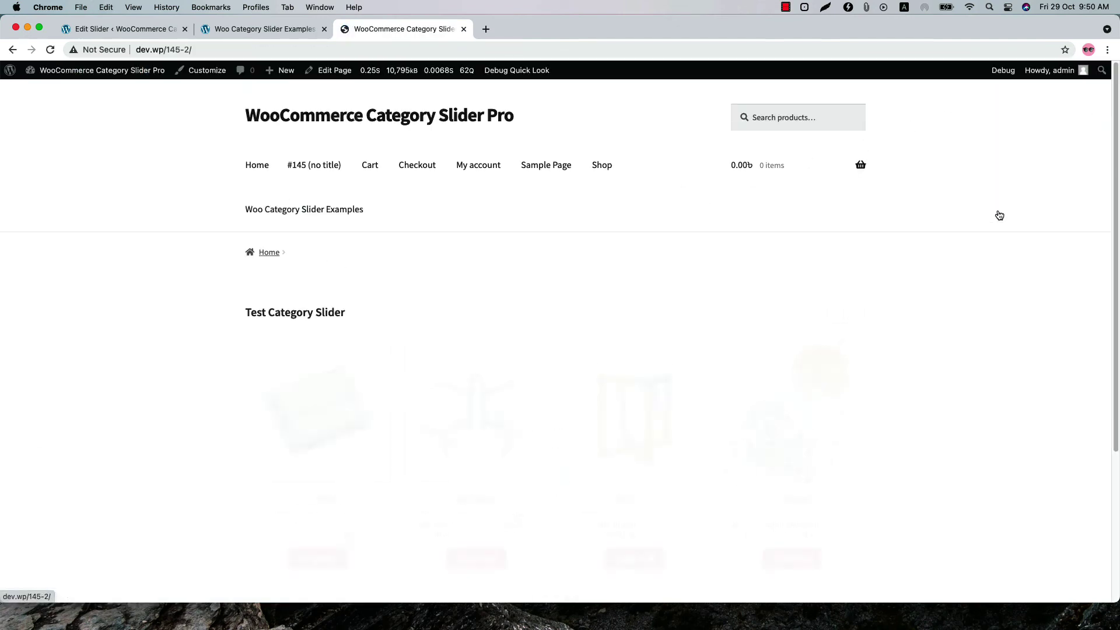
# - Check the category slider on the published page by advancing through its slides several times
pyautogui.scroll(-3, 643, 318)
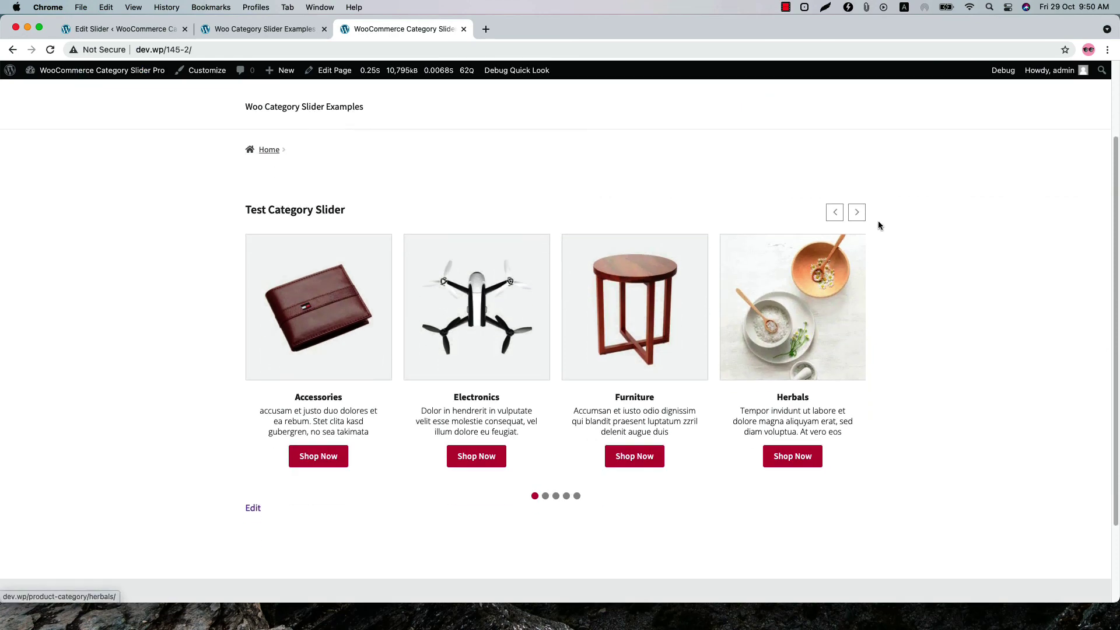
pyautogui.click(857, 214)
pyautogui.click(856, 214)
pyautogui.click(856, 214)
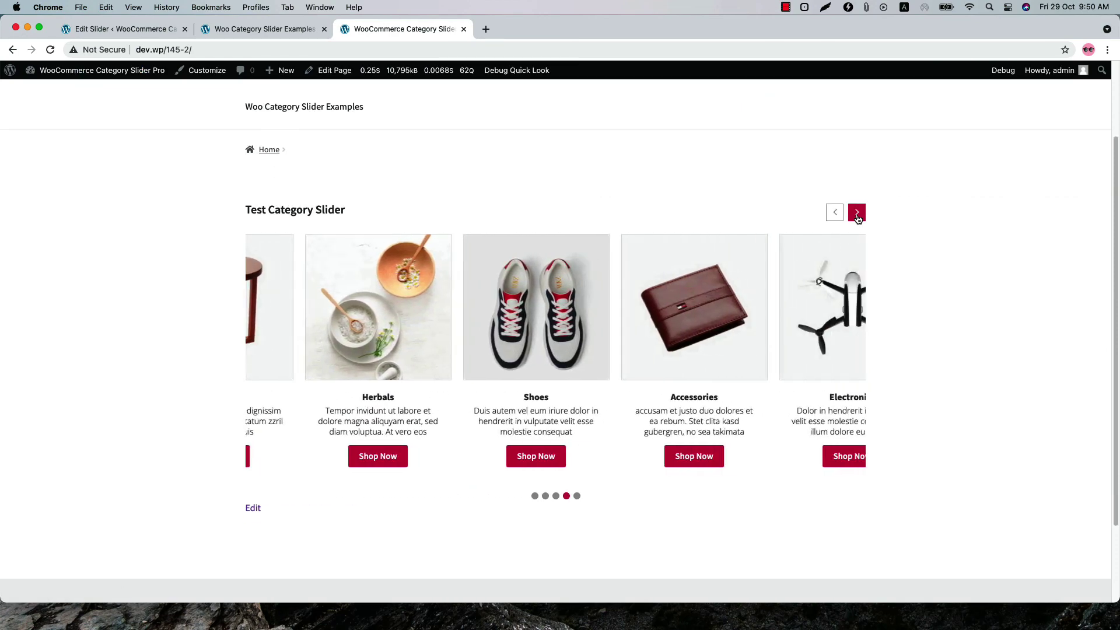
pyautogui.click(857, 218)
# - Return to the slider admin, review the plugin's license, advanced and custom CSS settings, and open its export tools
pyautogui.click(158, 30)
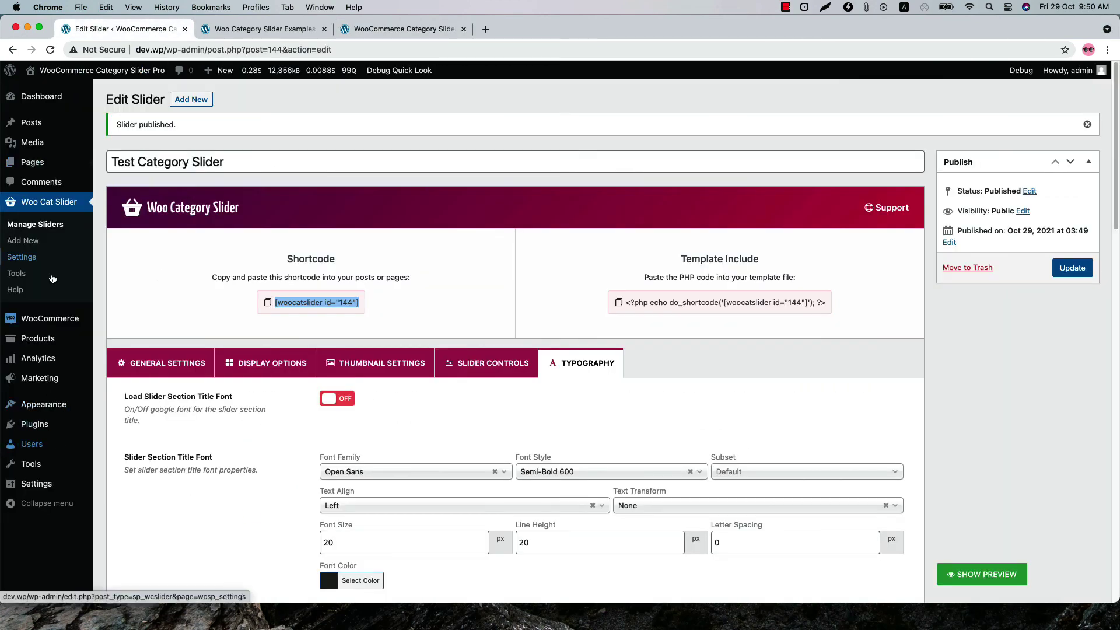
pyautogui.click(34, 258)
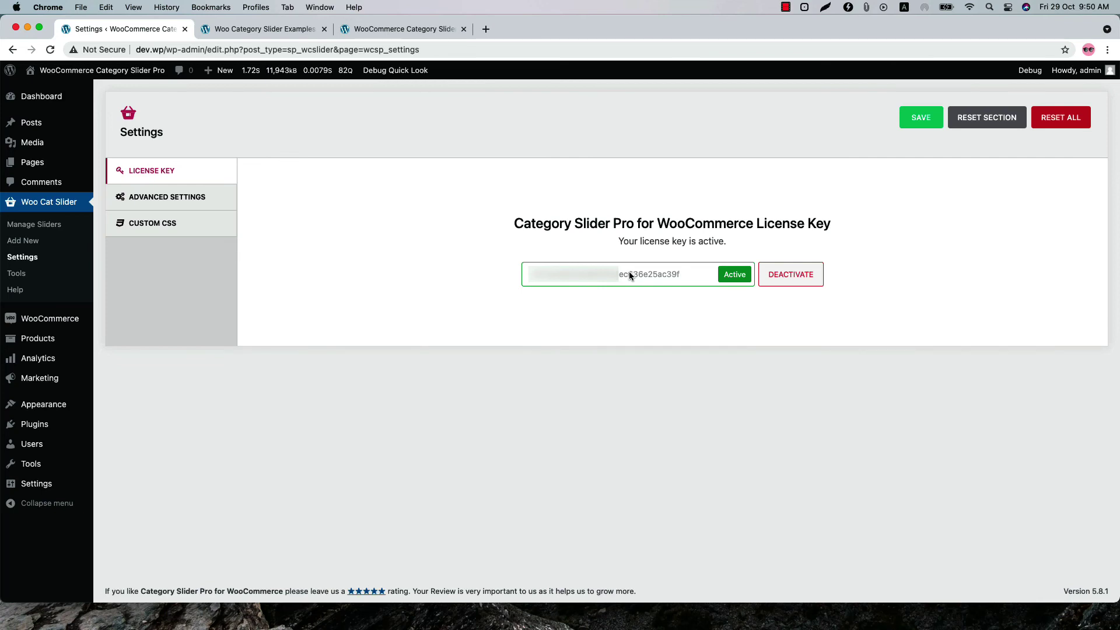
pyautogui.click(199, 205)
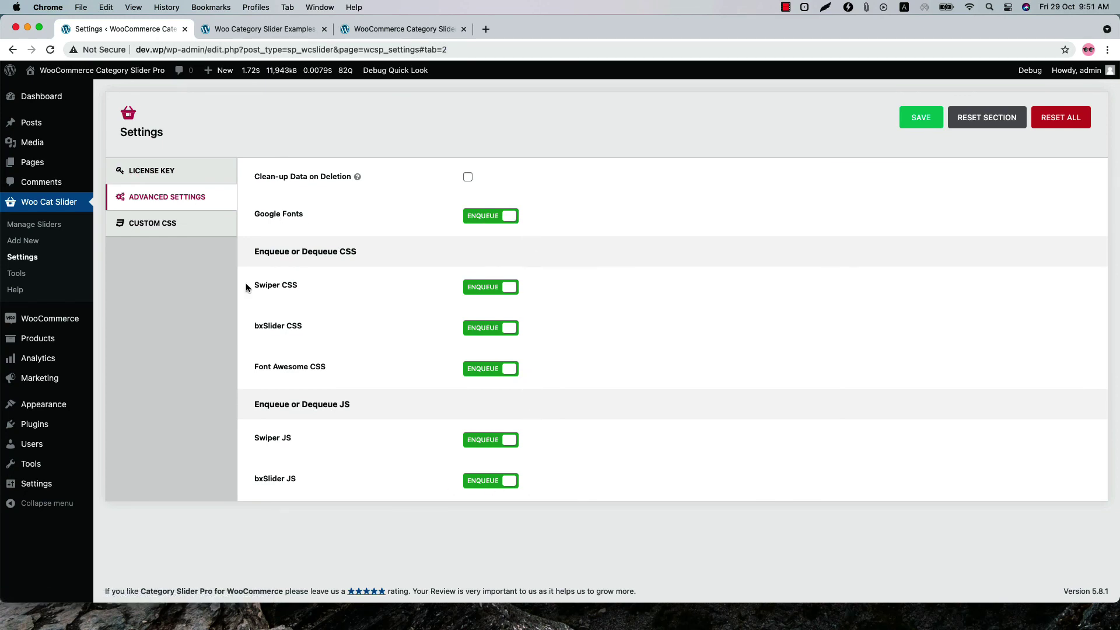
pyautogui.click(188, 228)
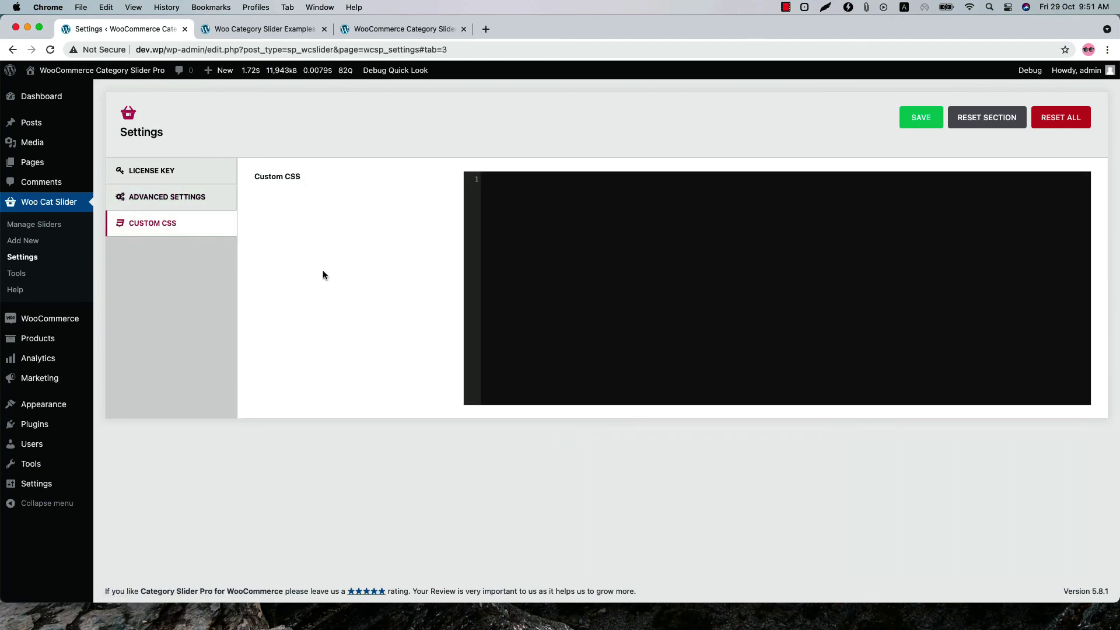
pyautogui.click(16, 274)
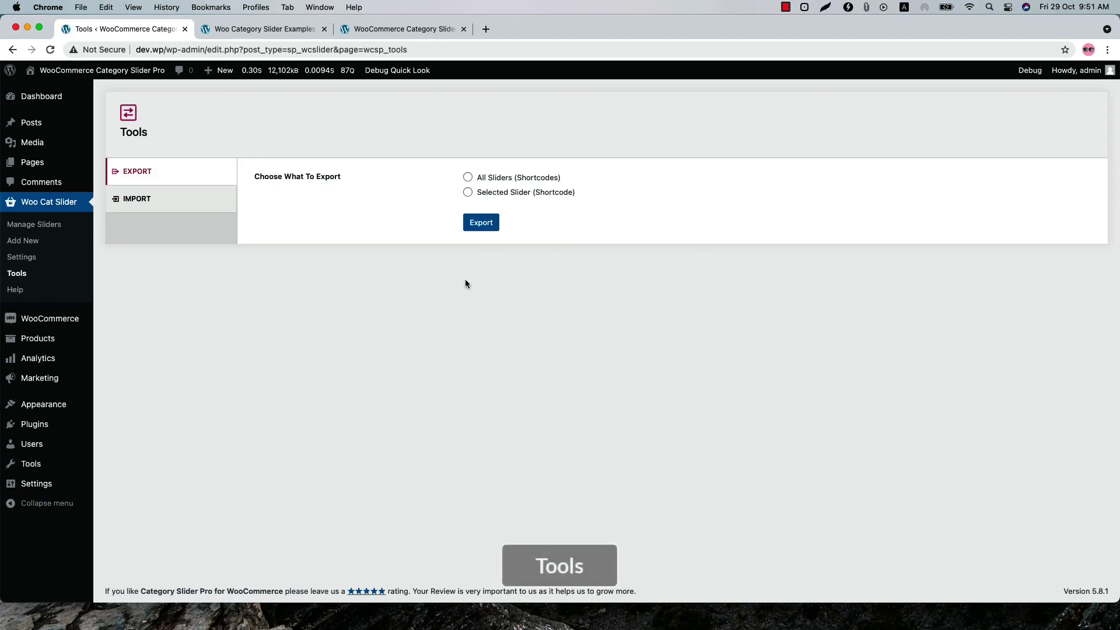